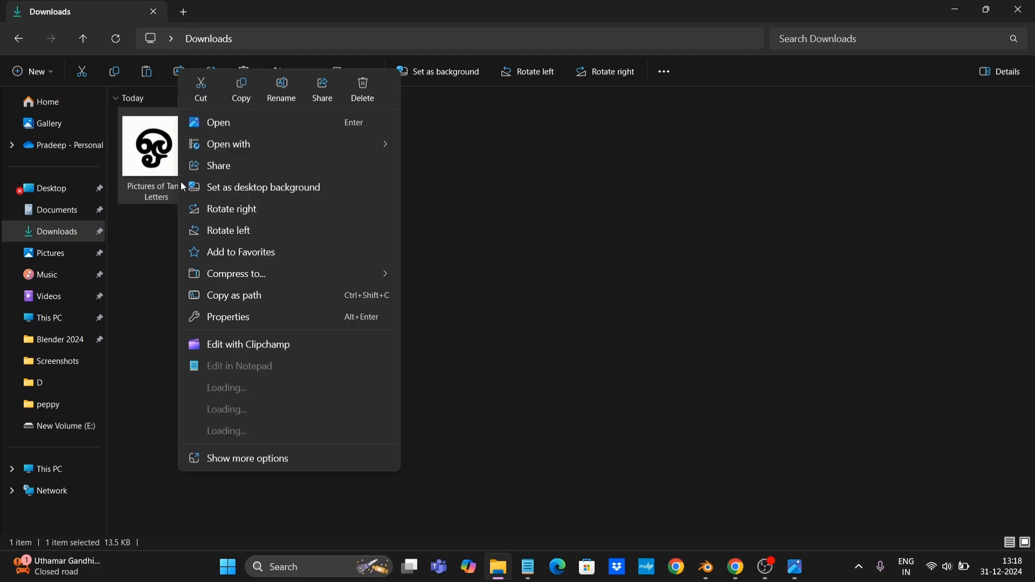
Check the pixel dimensions of the Pictures of Tamil Letters image in its file properties.
{"action": "left_click", "coordinate": [231, 316]}
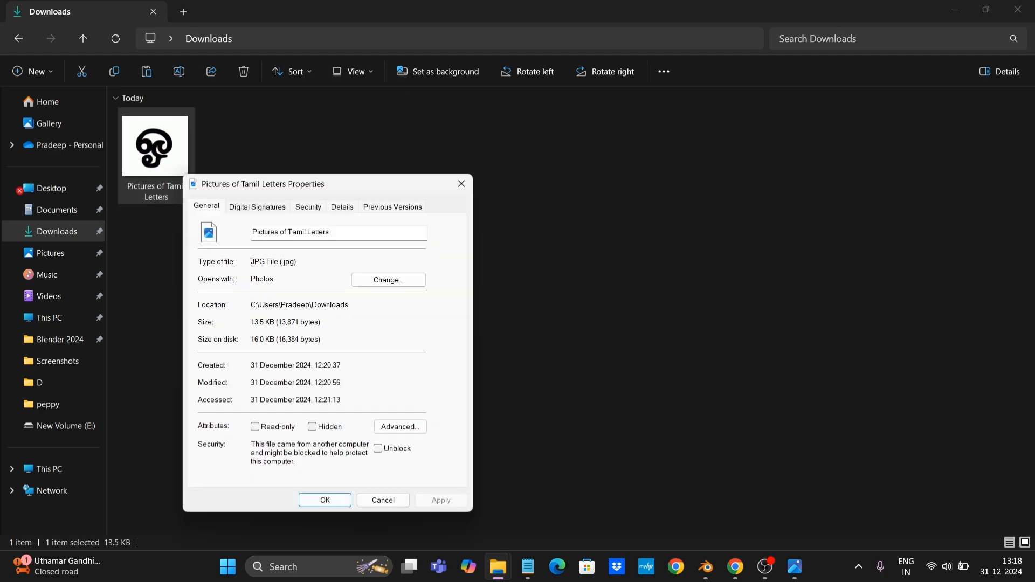
{"action": "left_click", "coordinate": [346, 209]}
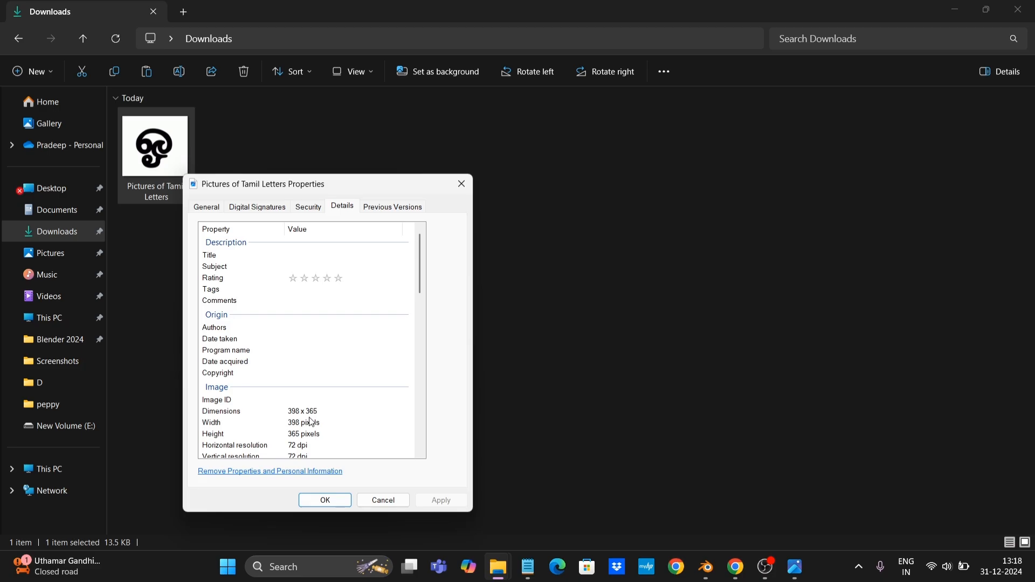
{"action": "left_click", "coordinate": [325, 500]}
Switch to Blender and set the plane's dimensions to 3.98 m in X and 3.65 m in Y.
{"action": "left_click", "coordinate": [707, 567]}
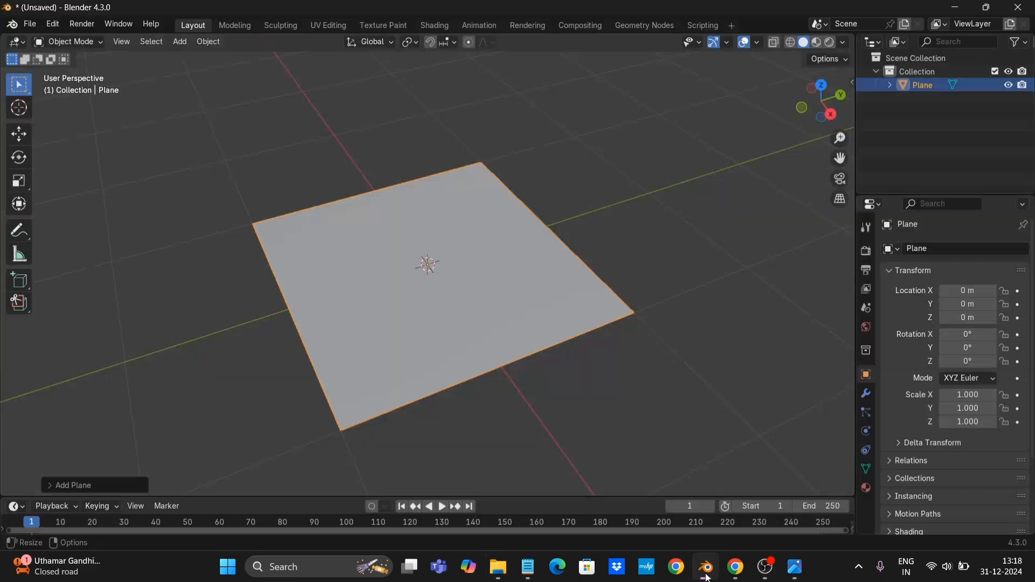
{"action": "key", "text": "n"}
{"action": "left_click", "coordinate": [744, 291]}
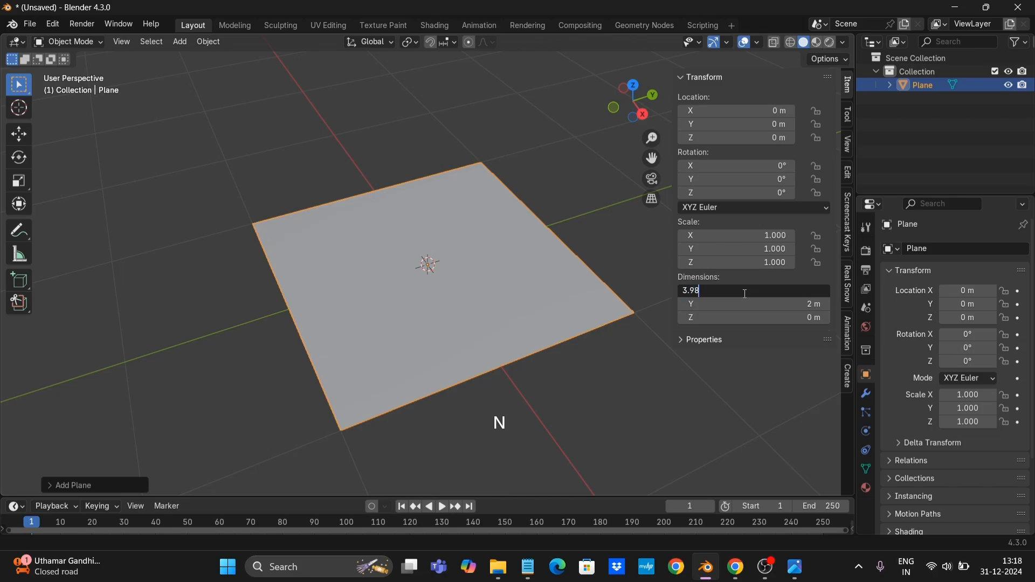
{"action": "type", "text": "3.98"}
{"action": "key", "text": "Return"}
{"action": "left_click", "coordinate": [750, 306]}
{"action": "type", "text": "3.65"}
{"action": "key", "text": "Return"}
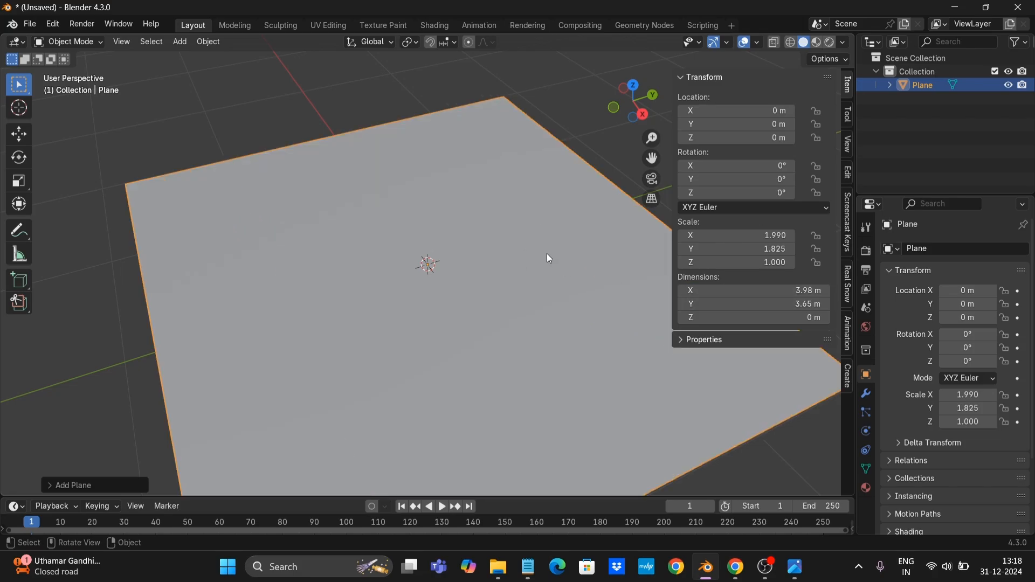
{"action": "key", "text": "n"}
Subdivide the whole plane mesh in Edit Mode with 100 cuts.
{"action": "scroll", "coordinate": [571, 257], "scroll_direction": "down", "scroll_amount": 3}
{"action": "key", "text": "Tab"}
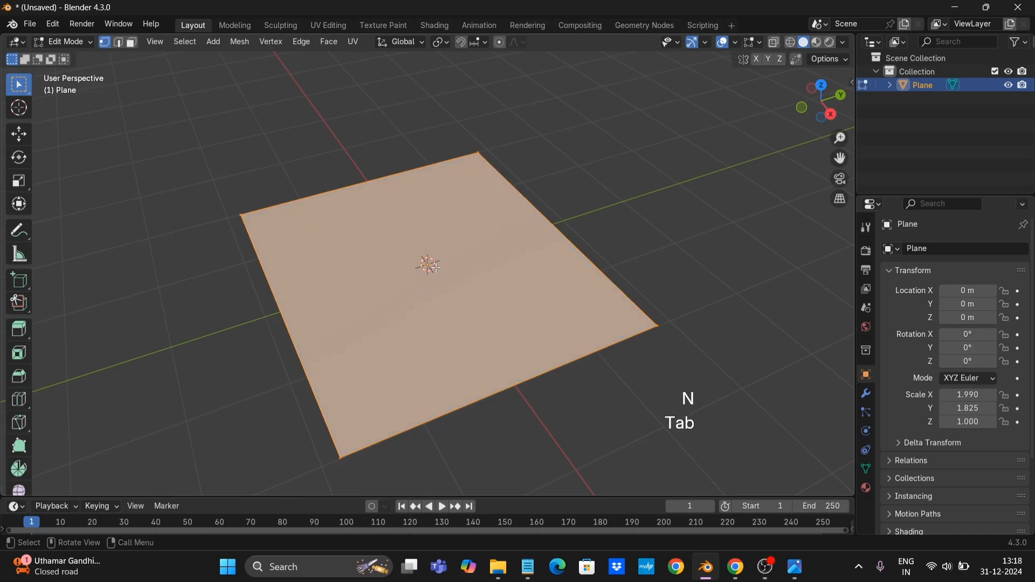
{"action": "right_click", "coordinate": [436, 268]}
{"action": "left_click", "coordinate": [396, 241]}
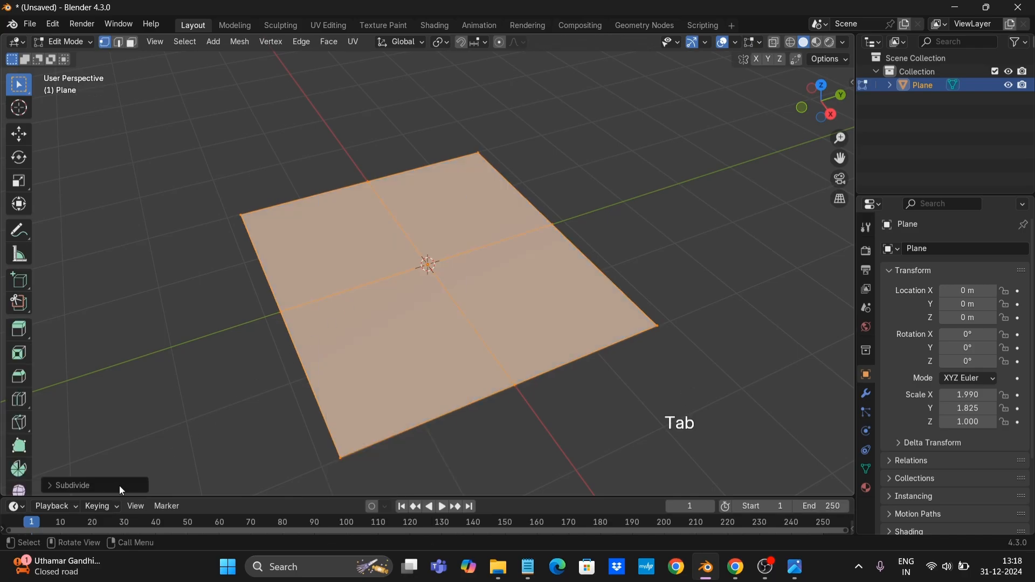
{"action": "left_click", "coordinate": [120, 485]}
{"action": "left_click", "coordinate": [175, 393]}
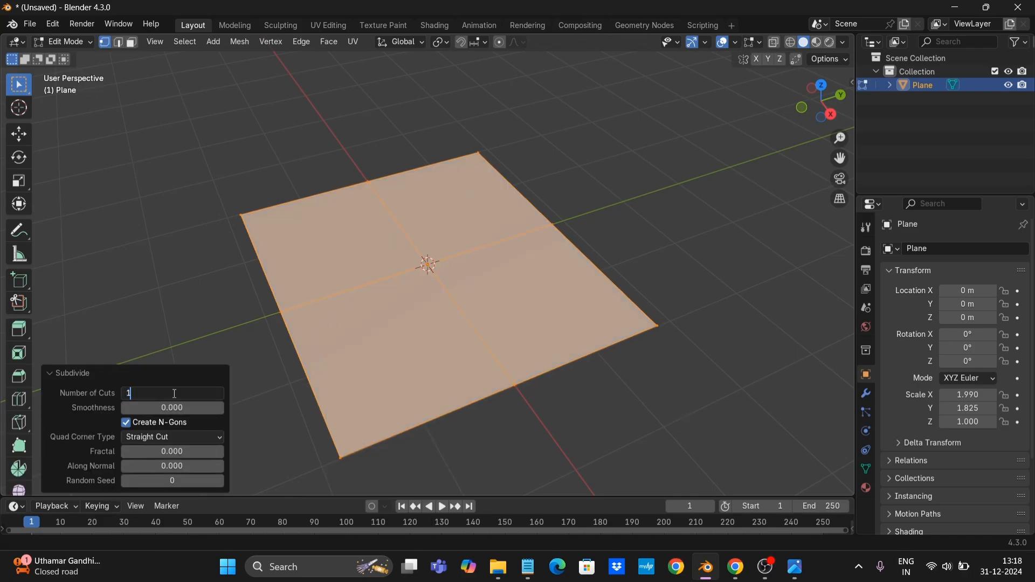
{"action": "type", "text": "00"}
{"action": "key", "text": "Return"}
Subdivide the plane mesh two more times with one cut each, and return to Object Mode.
{"action": "right_click", "coordinate": [353, 313]}
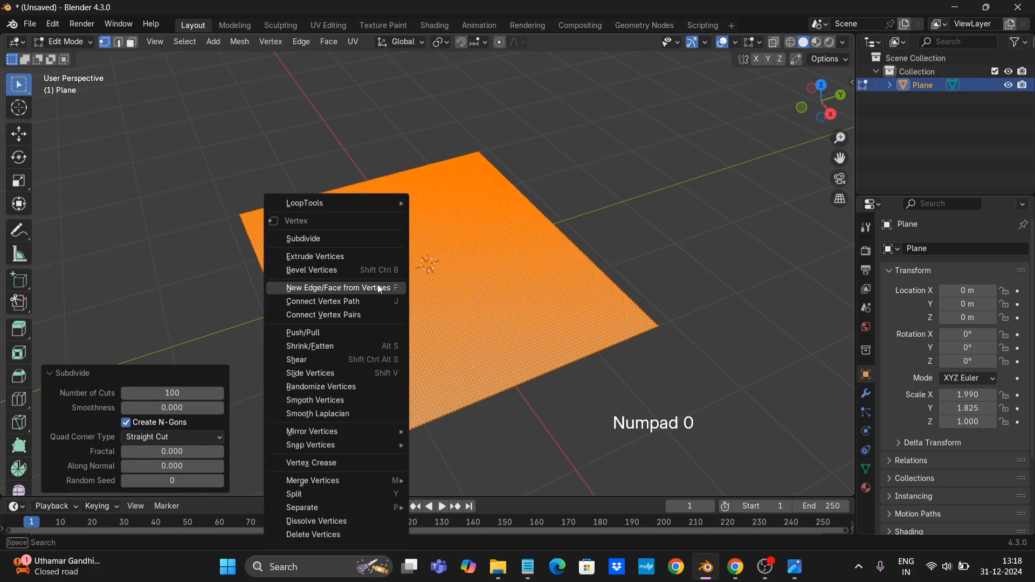
{"action": "left_click", "coordinate": [335, 237]}
{"action": "right_click", "coordinate": [379, 249]}
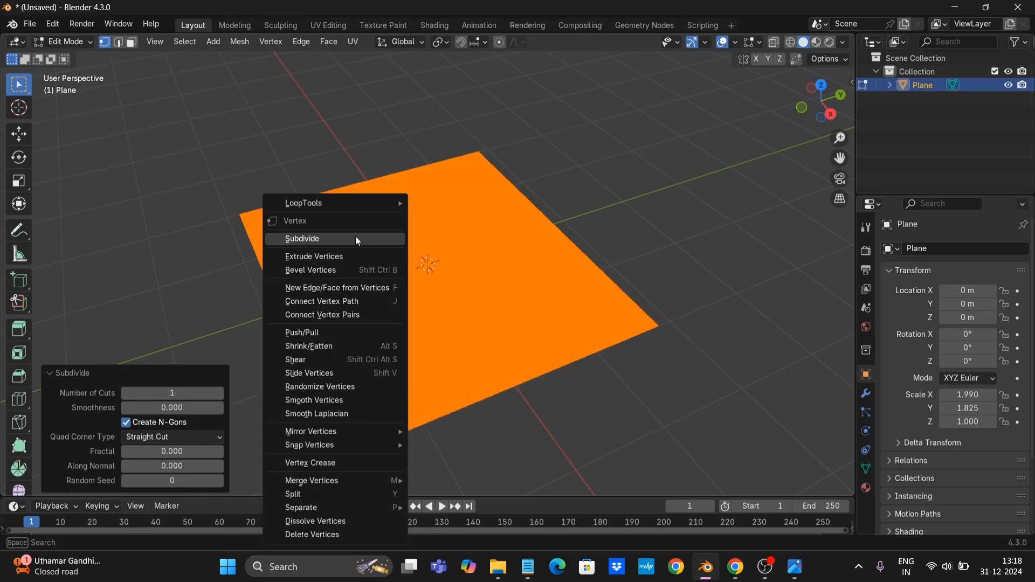
{"action": "left_click", "coordinate": [355, 238]}
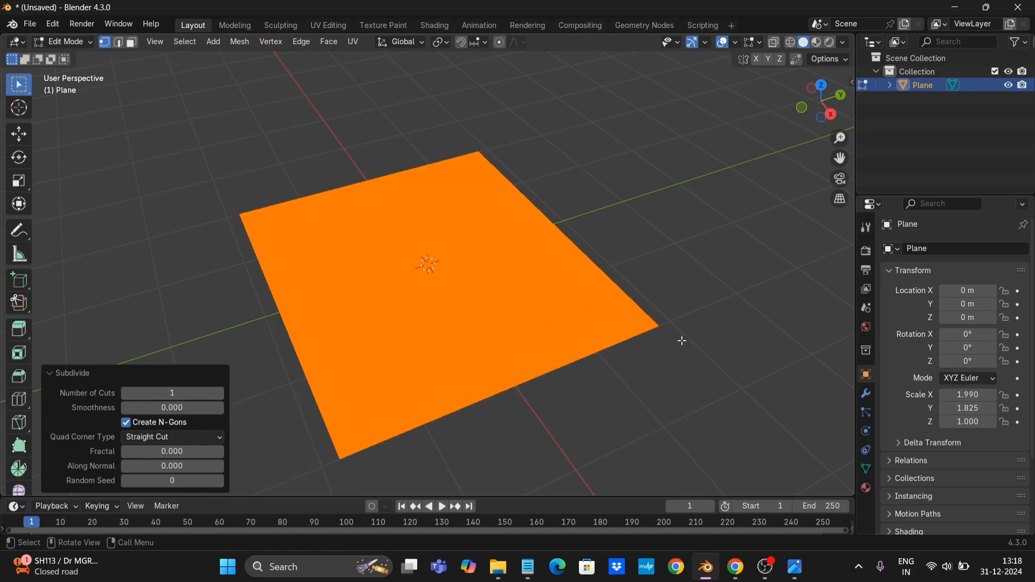
{"action": "key", "text": "Tab"}
Add a Displace modifier to the plane and give it a new texture.
{"action": "left_click", "coordinate": [865, 394]}
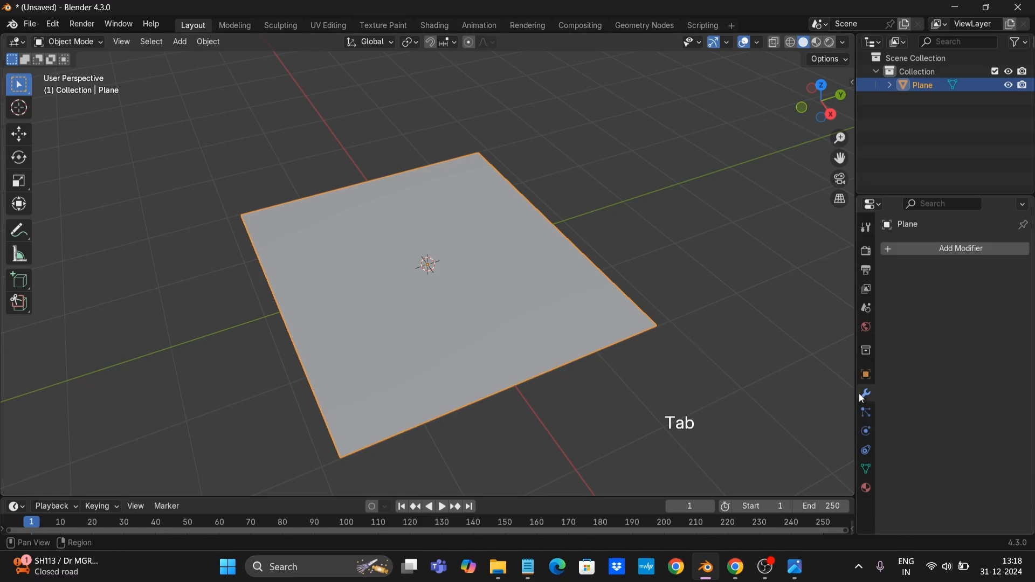
{"action": "left_click", "coordinate": [954, 249]}
{"action": "mouse_move", "coordinate": [965, 247]}
{"action": "mouse_move", "coordinate": [917, 257]}
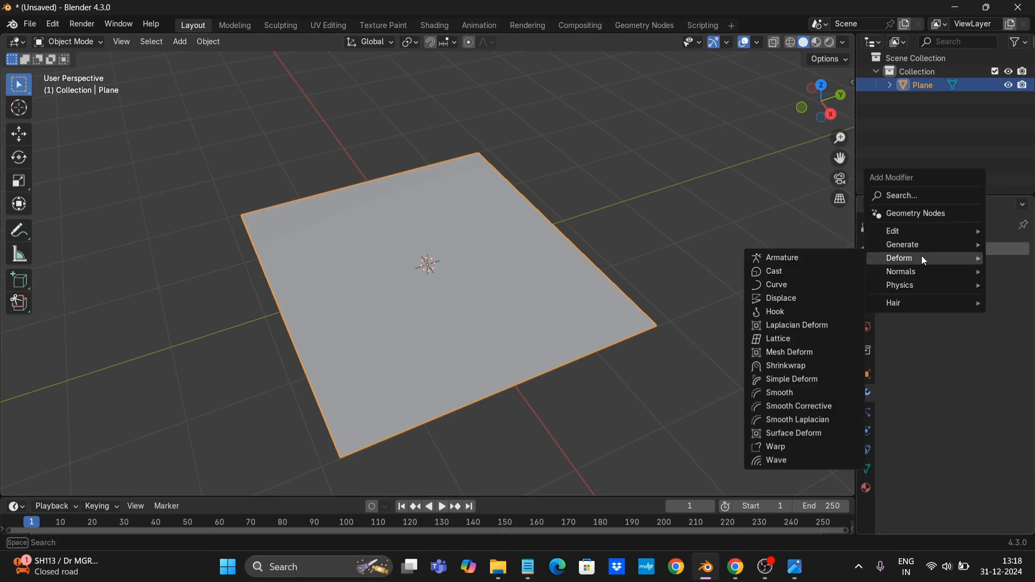
{"action": "left_click", "coordinate": [797, 300]}
{"action": "left_click", "coordinate": [967, 292]}
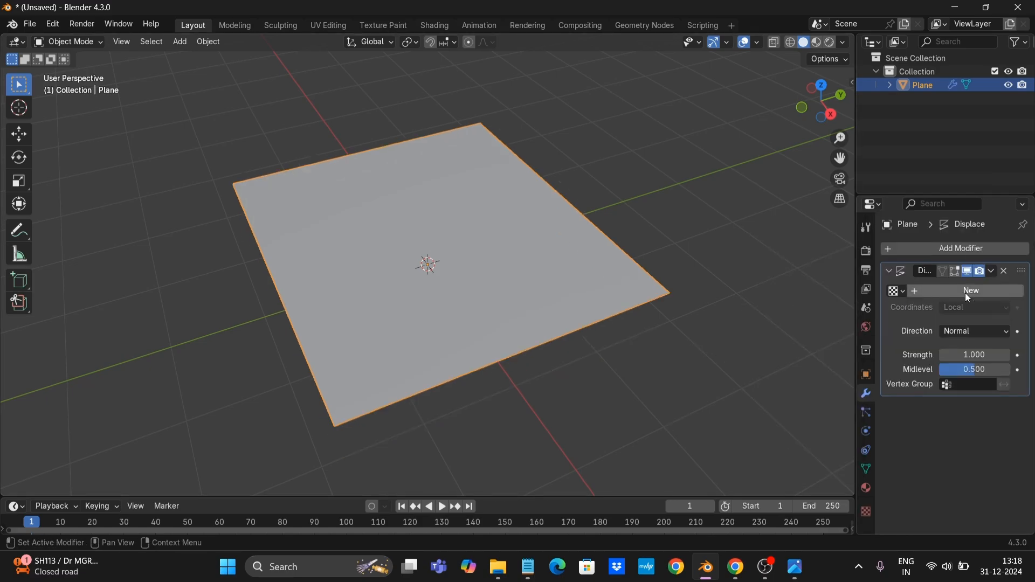
Load the Pictures of Tamil Letters JPG as the image of the displacement texture.
{"action": "left_click", "coordinate": [867, 511]}
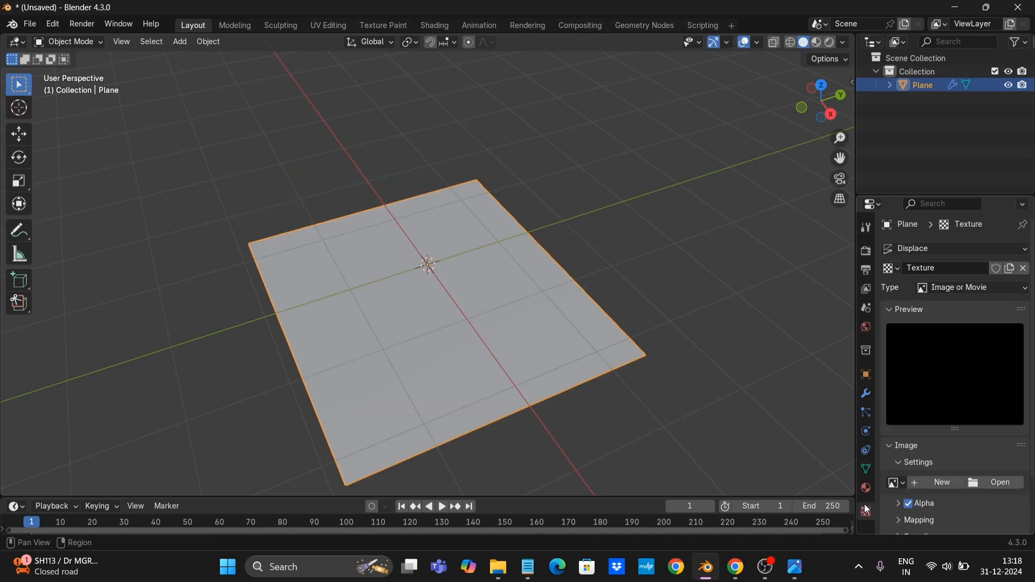
{"action": "left_click", "coordinate": [1000, 483]}
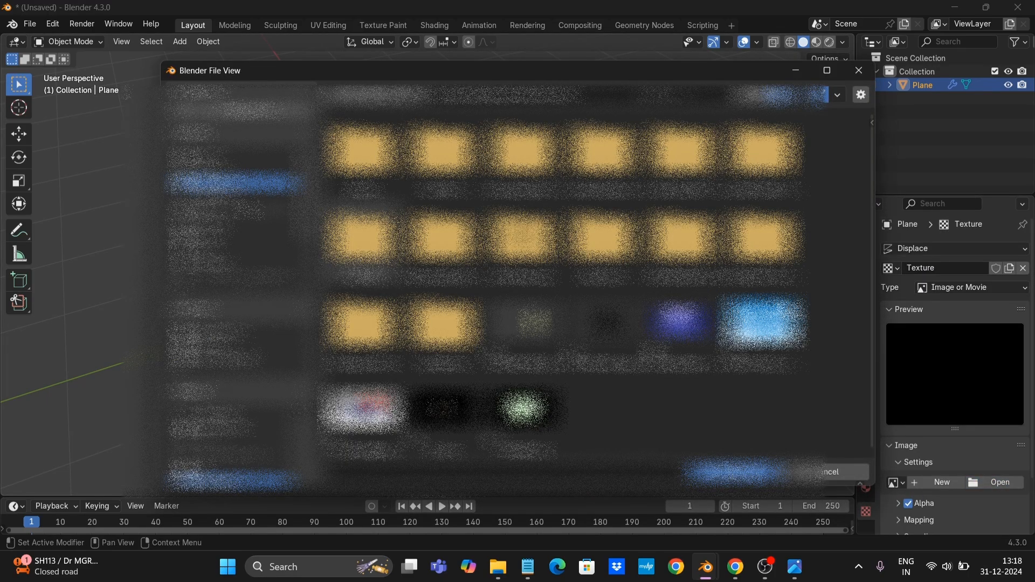
{"action": "left_click", "coordinate": [237, 196]}
{"action": "left_click", "coordinate": [363, 151]}
{"action": "left_click", "coordinate": [721, 470]}
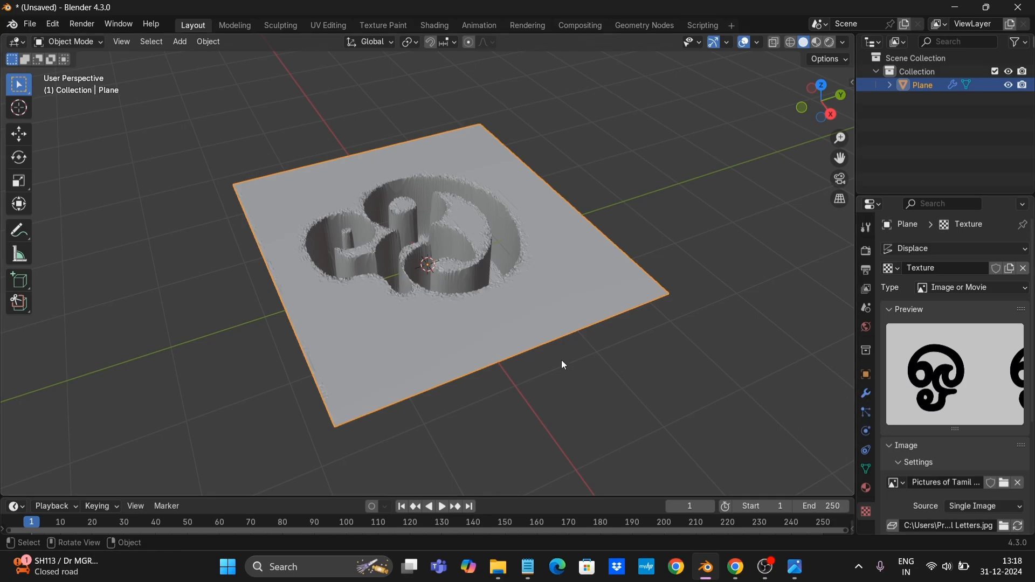
Set the Displace modifier's strength to -1.000 so the letter rises above the plane.
{"action": "left_click", "coordinate": [867, 394]}
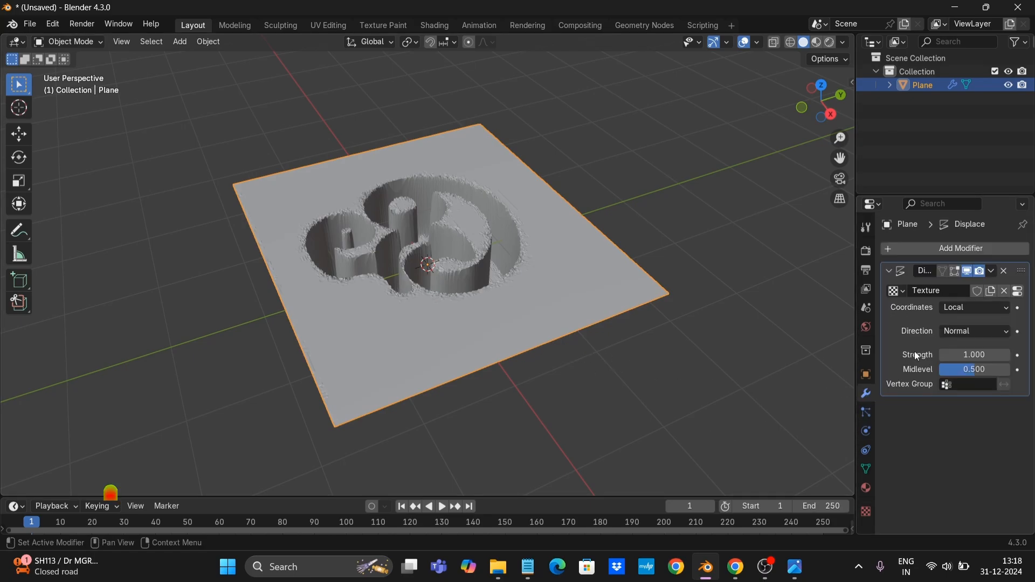
{"action": "left_click", "coordinate": [974, 354]}
{"action": "type", "text": "-0.8"}
{"action": "key", "text": "Return"}
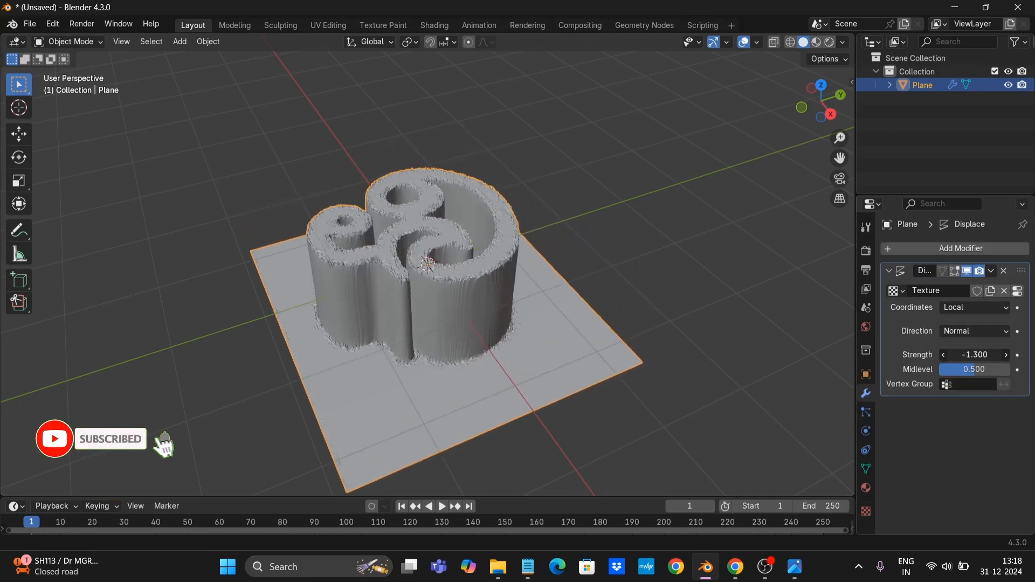
{"action": "left_click", "coordinate": [943, 355]}
{"action": "left_click", "coordinate": [943, 355]}
Compare the displaced letter in top view with the original image in the photo viewer.
{"action": "middle_click_drag", "start_coordinate": [469, 342], "coordinate": [541, 373]}
{"action": "key", "text": "KP_7"}
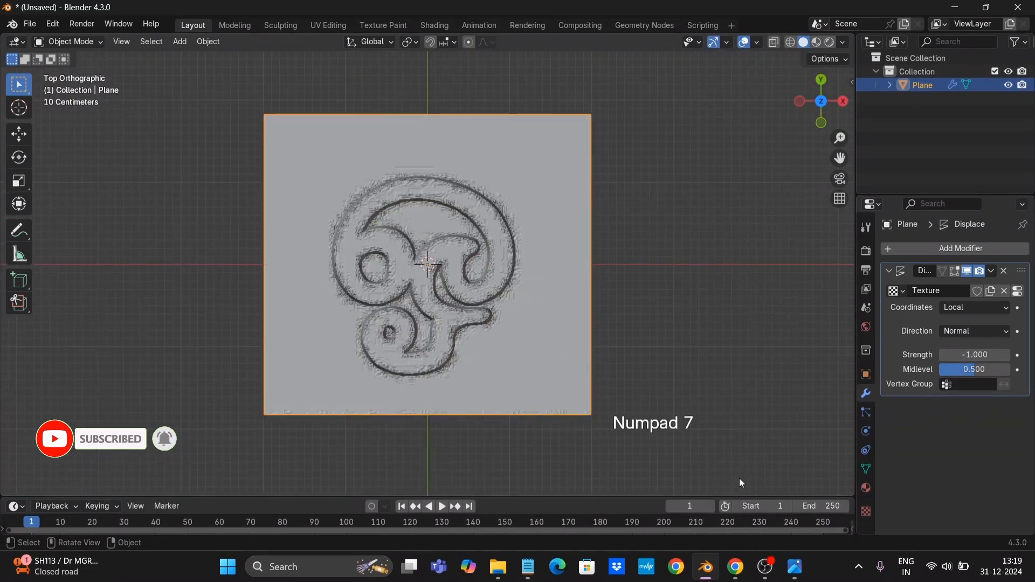
{"action": "left_click", "coordinate": [792, 575]}
{"action": "left_click_drag", "start_coordinate": [454, 81], "coordinate": [733, 117]}
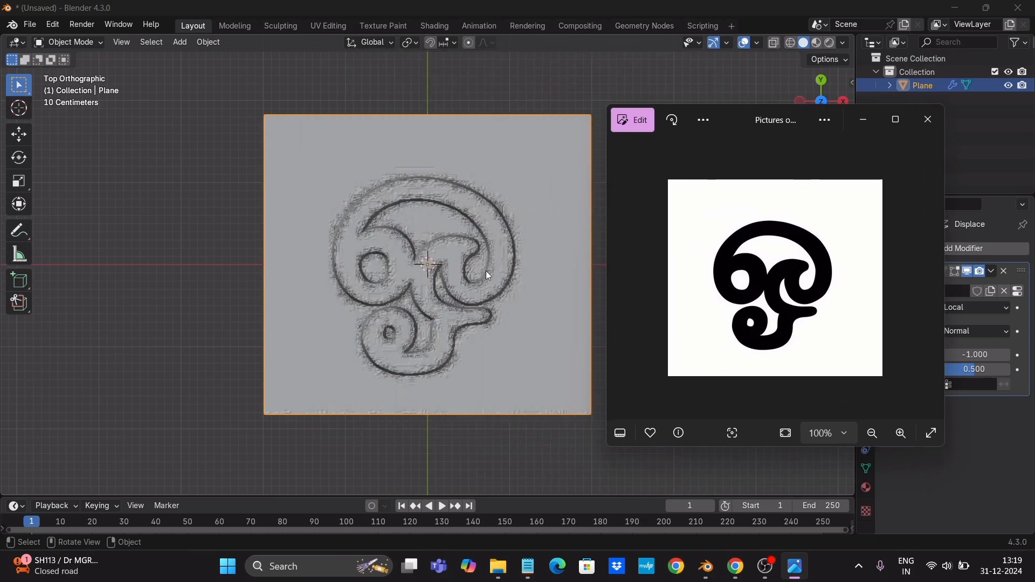
{"action": "left_click", "coordinate": [862, 121]}
Apply the Displace modifier to the plane.
{"action": "middle_click_drag", "start_coordinate": [710, 359], "coordinate": [620, 300]}
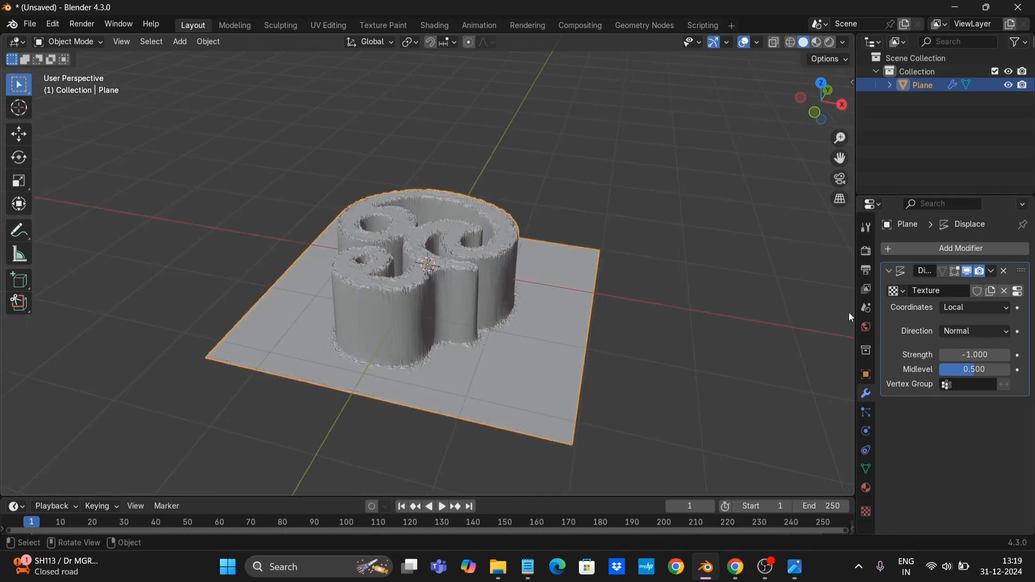
{"action": "left_click", "coordinate": [993, 271]}
{"action": "left_click", "coordinate": [983, 287]}
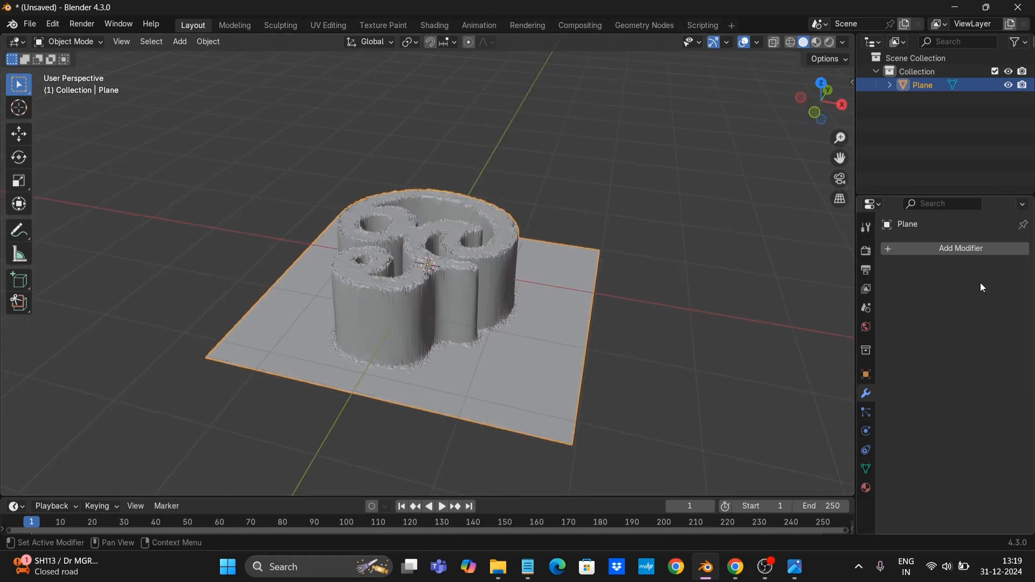
In a right-side wireframe view, delete the vertices of the flat base and lower walls, keeping the letter's upper part.
{"action": "key", "text": "KP_3"}
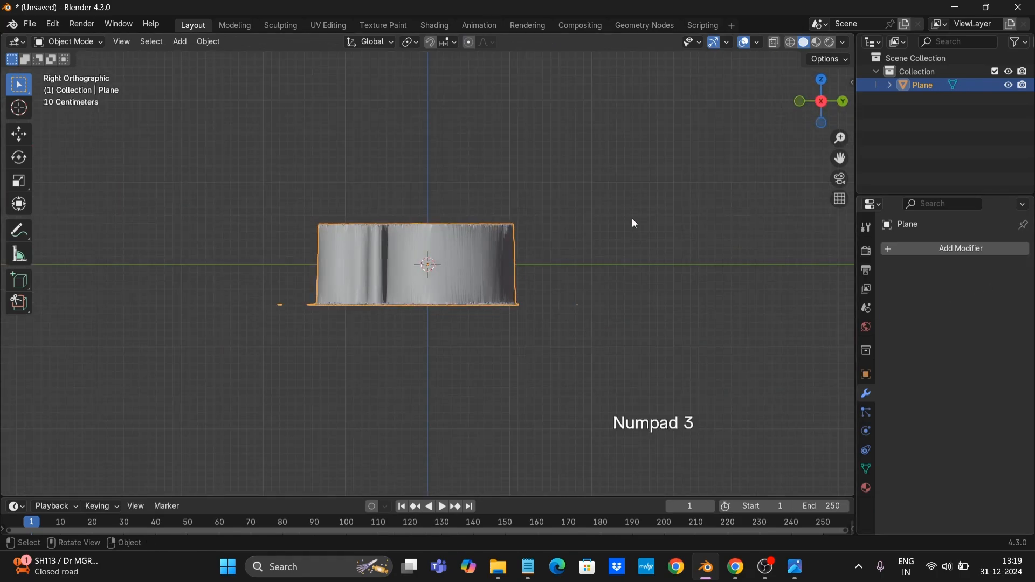
{"action": "left_click", "coordinate": [791, 42]}
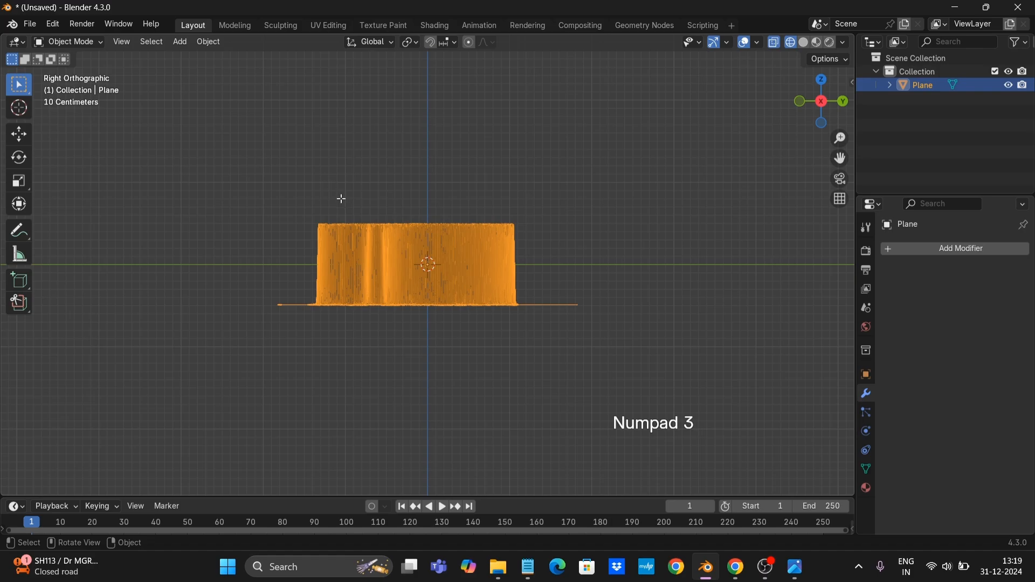
{"action": "key", "text": "Tab"}
{"action": "left_click_drag", "start_coordinate": [263, 353], "coordinate": [716, 249]}
{"action": "key", "text": "x"}
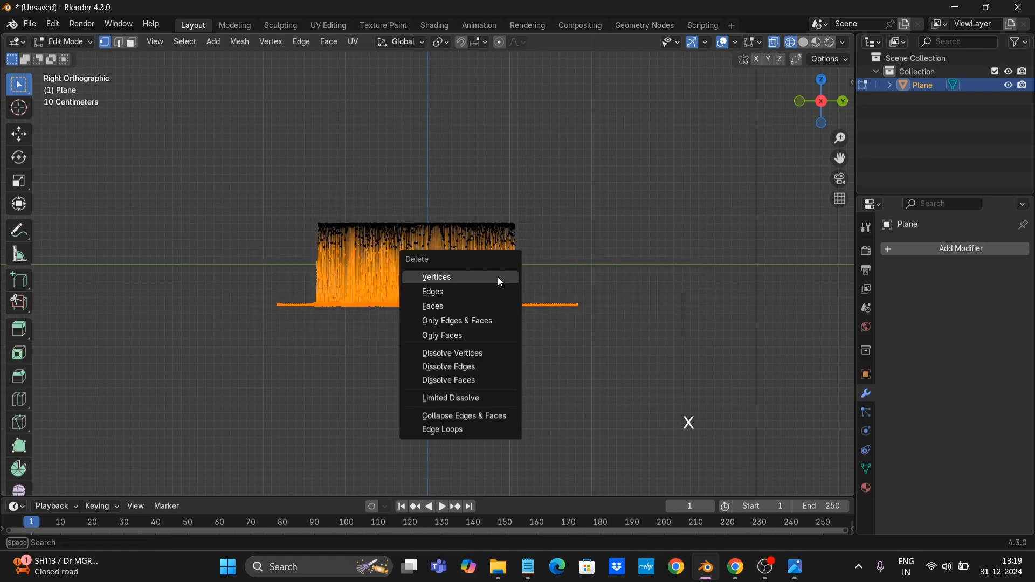
{"action": "left_click", "coordinate": [497, 276]}
Flatten all remaining letter vertices by scaling them to 0 along Z.
{"action": "middle_click_drag", "start_coordinate": [490, 271], "coordinate": [566, 296]}
{"action": "key", "text": "a"}
{"action": "key", "text": "s"}
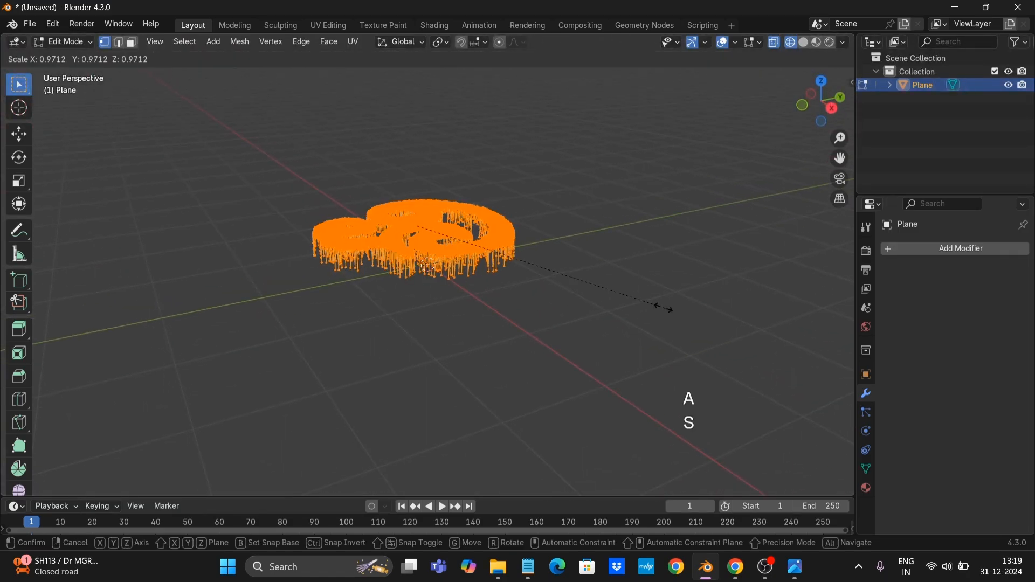
{"action": "key", "text": "z"}
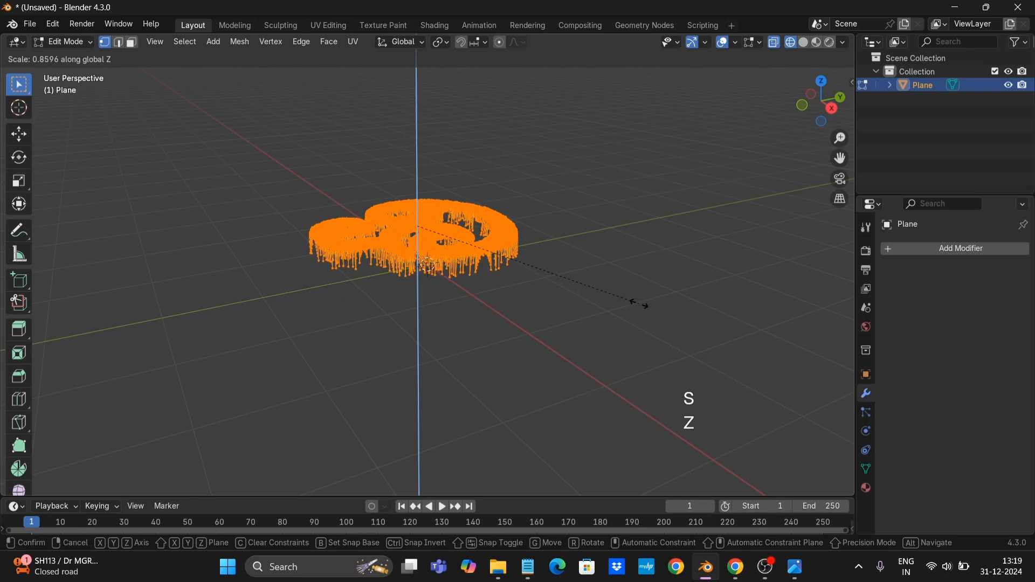
{"action": "key", "text": "0"}
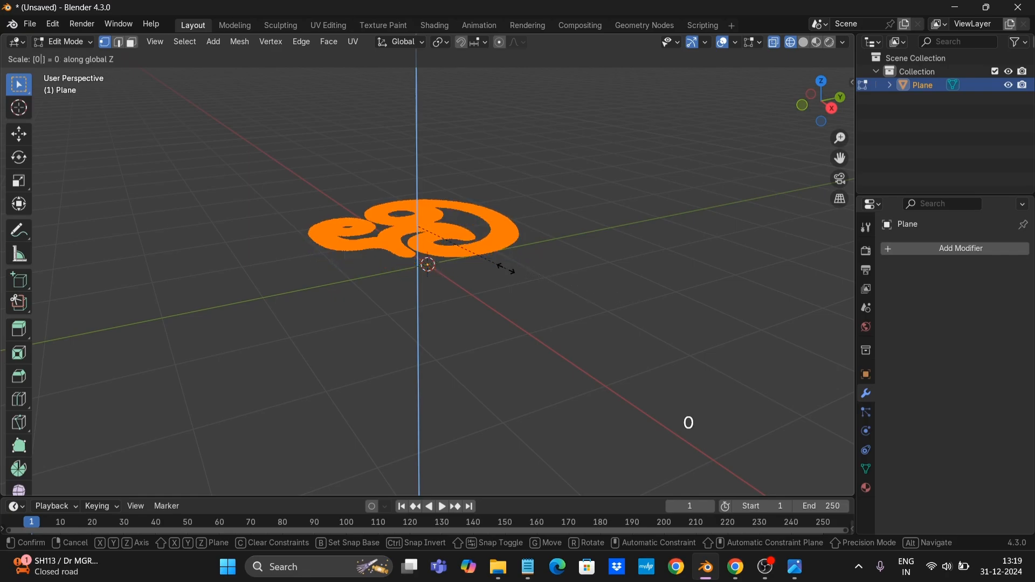
{"action": "key", "text": "Return"}
Extrude the flattened letter downward by about 0.27 m.
{"action": "middle_click_drag", "start_coordinate": [529, 282], "coordinate": [539, 258]}
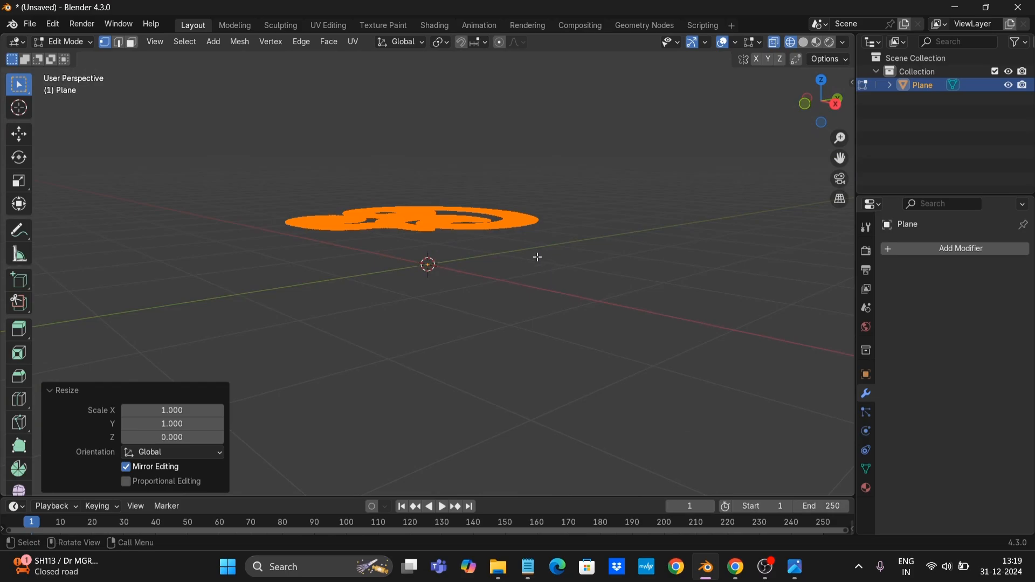
{"action": "key", "text": "e"}
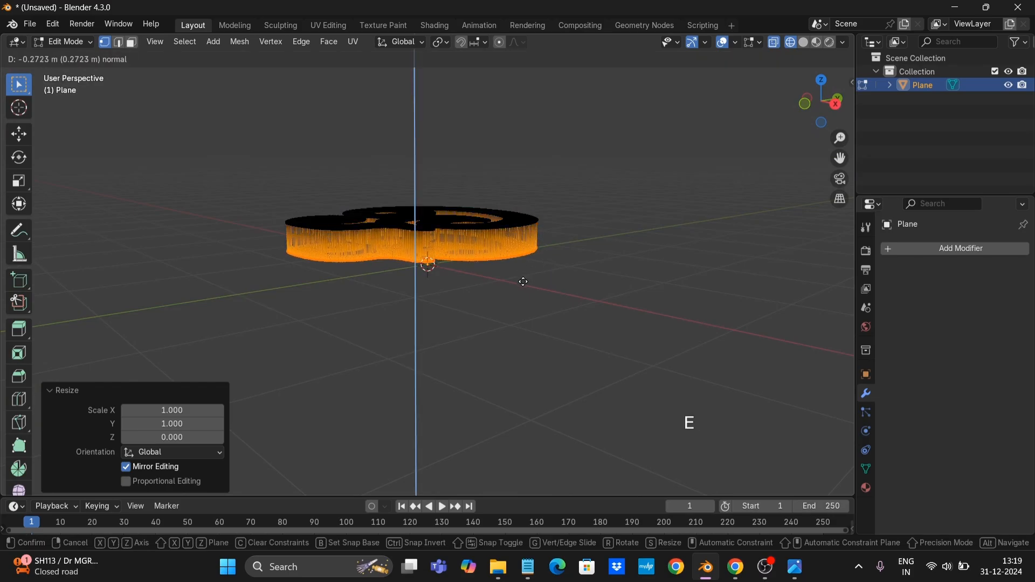
{"action": "left_click", "coordinate": [530, 282]}
{"action": "middle_click_drag", "start_coordinate": [552, 290], "coordinate": [607, 324]}
Clear the selection and select only the sharp edges of the extruded letter.
{"action": "key", "text": "alt+a"}
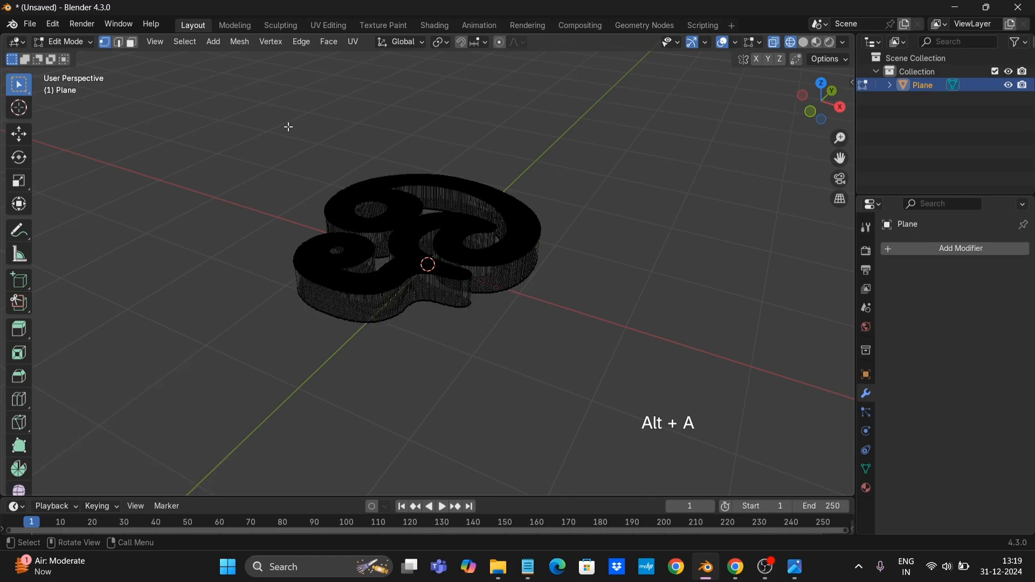
{"action": "left_click", "coordinate": [186, 45]}
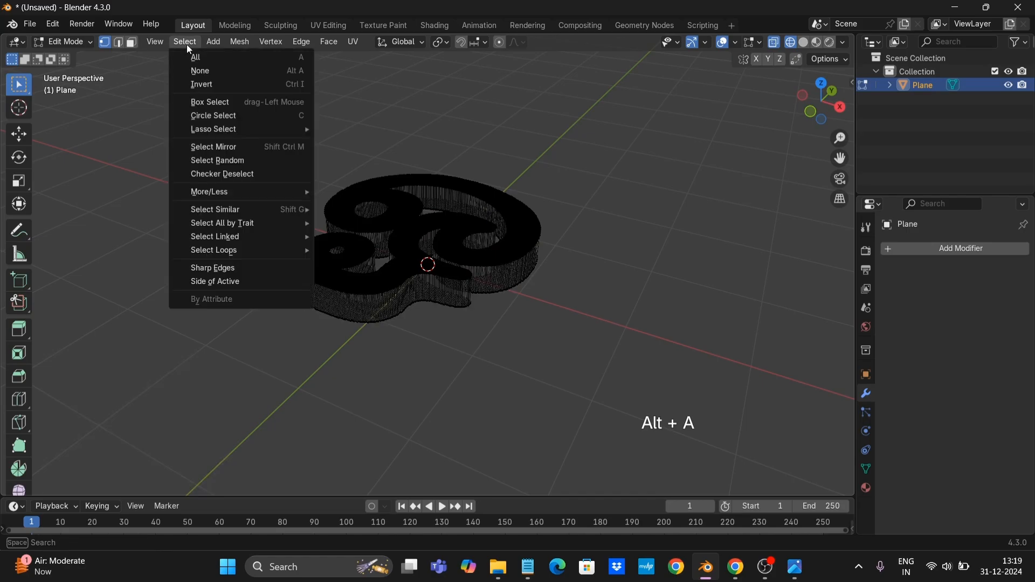
{"action": "left_click", "coordinate": [220, 270]}
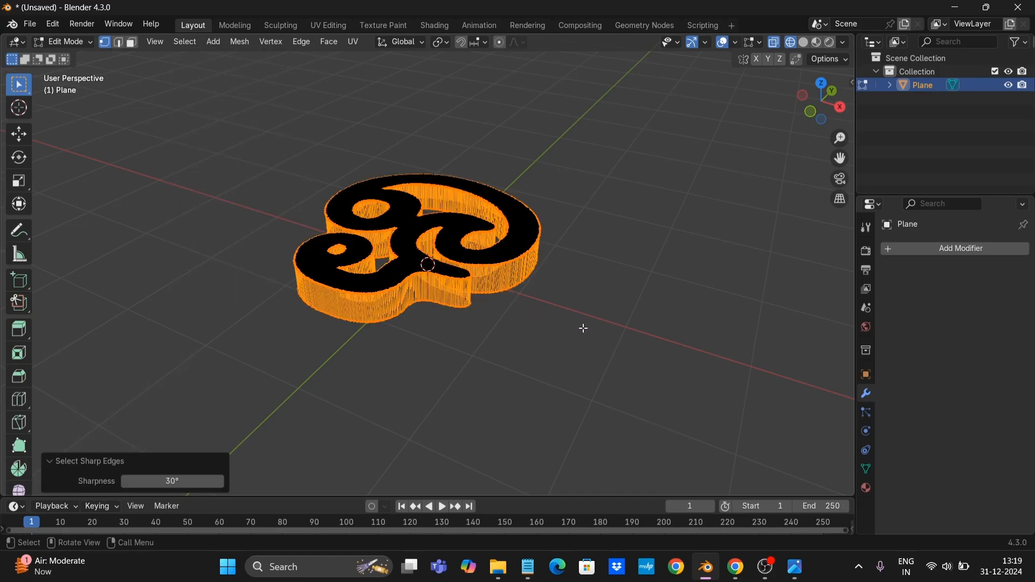
{"action": "middle_click_drag", "start_coordinate": [594, 341], "coordinate": [533, 292]}
{"action": "scroll", "coordinate": [493, 267], "scroll_direction": "up", "scroll_amount": 1}
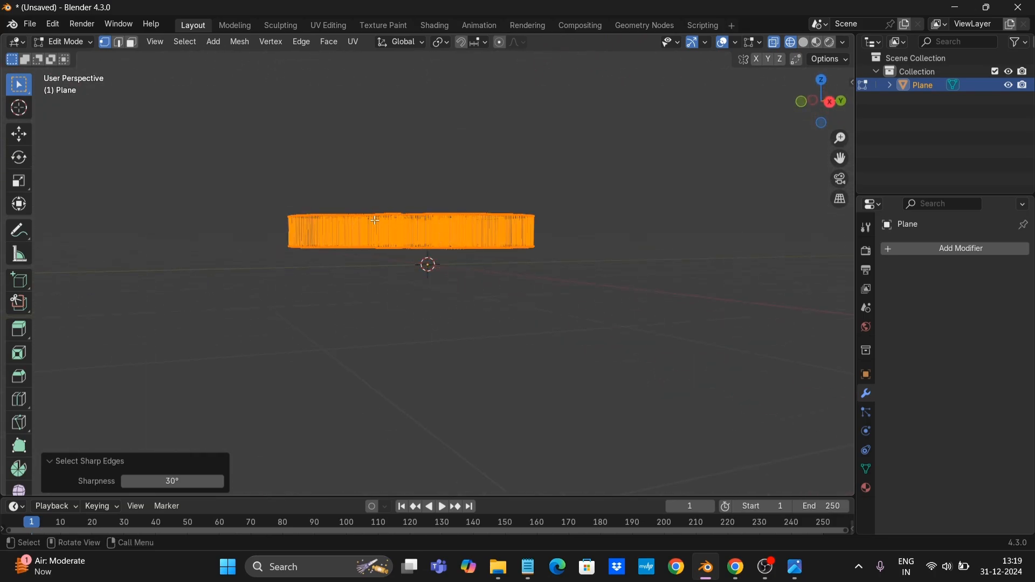
In front view, deselect the lower sharp edges so that only the letter's upper outline remains selected.
{"action": "middle_click_drag", "start_coordinate": [575, 237], "coordinate": [593, 291]}
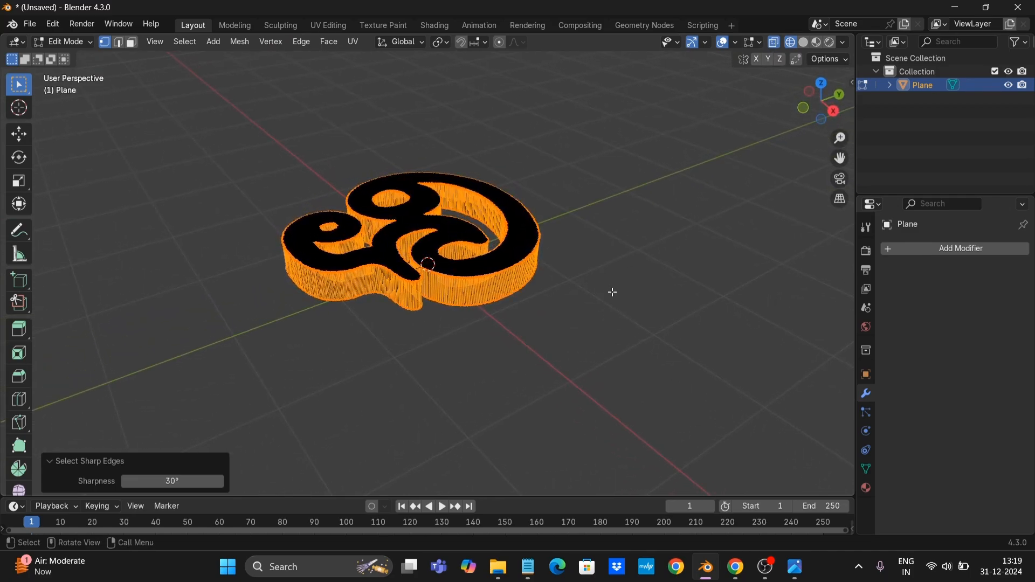
{"action": "key", "text": "KP_1"}
{"action": "scroll", "coordinate": [443, 316], "scroll_direction": "up", "scroll_amount": 2}
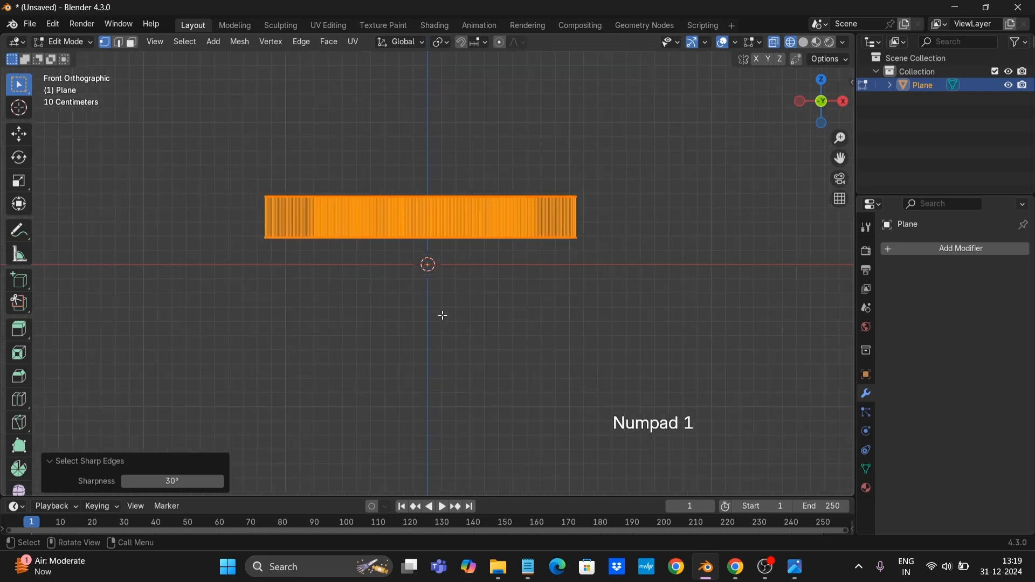
{"action": "key", "text": "b"}
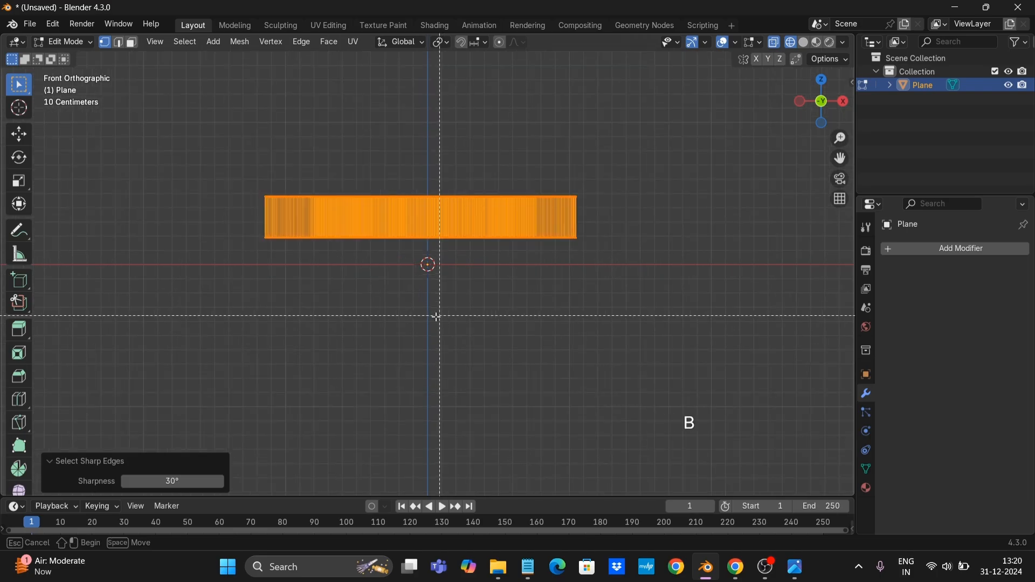
{"action": "mouse_move", "coordinate": [236, 285]}
{"action": "left_mouse_down", "text": "shift"}
{"action": "mouse_move", "coordinate": [421, 240]}
{"action": "mouse_move", "coordinate": [648, 224]}
{"action": "left_mouse_up", "text": "shift"}
{"action": "mouse_move", "coordinate": [532, 261]}
{"action": "middle_mouse_down"}
{"action": "mouse_move", "coordinate": [532, 292]}
{"action": "mouse_move", "coordinate": [477, 315]}
{"action": "mouse_move", "coordinate": [431, 307]}
{"action": "middle_mouse_up"}
{"action": "left_click", "coordinate": [19, 134]}
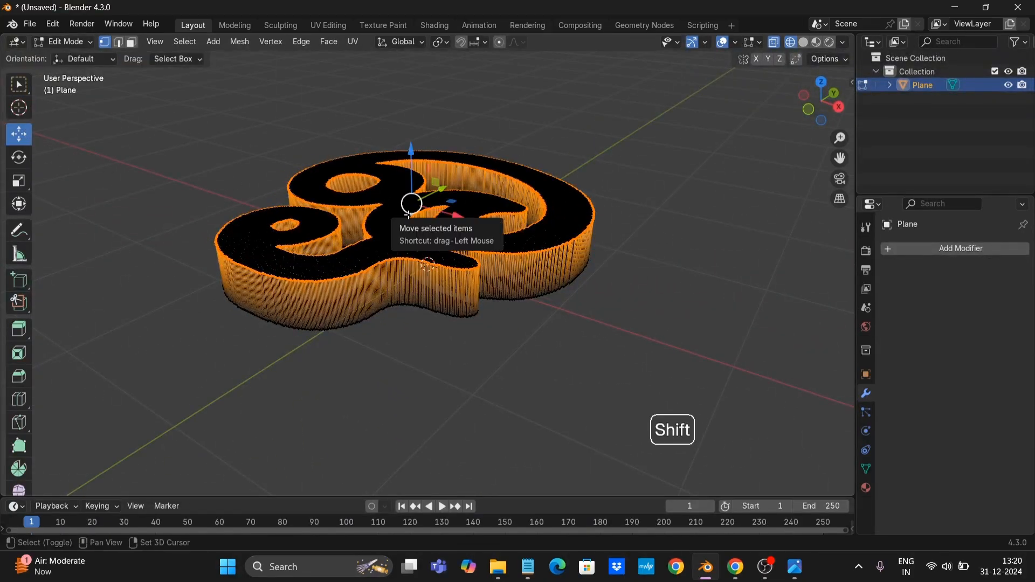
Duplicate the selected outline about 0.54 m above the letter and separate the copy into its own object.
{"action": "key", "text": "shift+d"}
{"action": "left_click", "coordinate": [476, 173]}
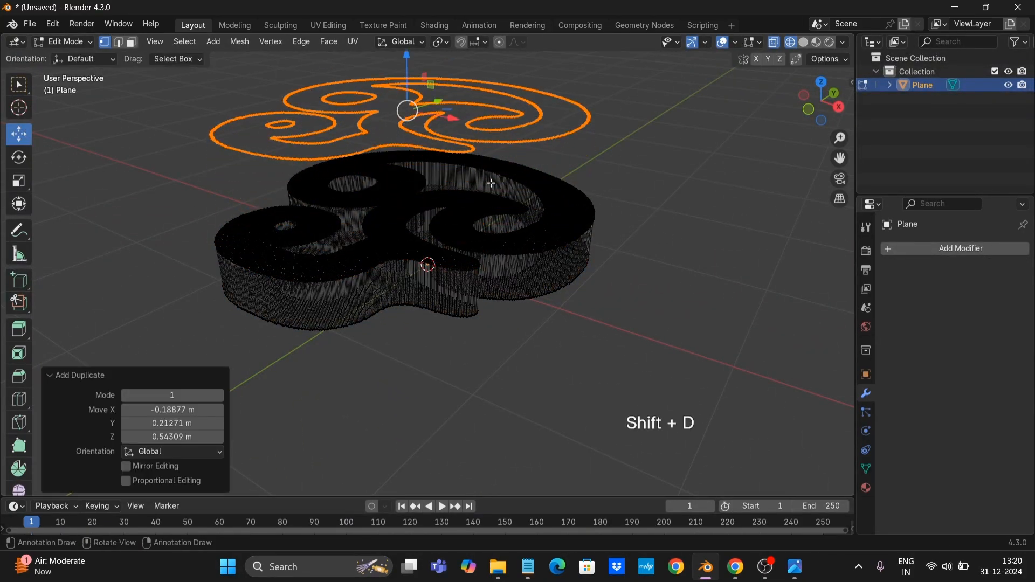
{"action": "scroll", "coordinate": [544, 220], "scroll_direction": "down", "scroll_amount": 2}
{"action": "key", "text": "p"}
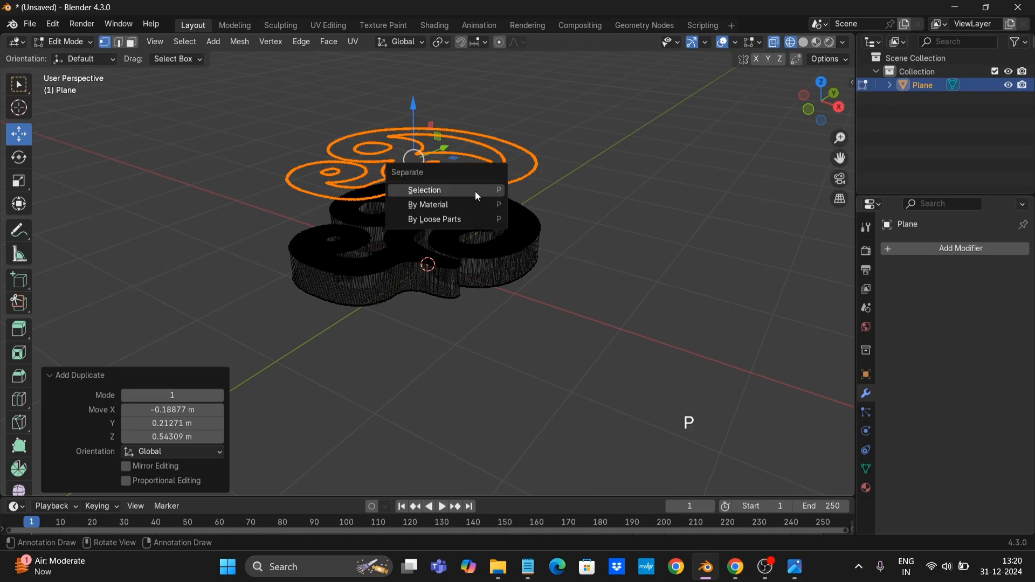
{"action": "left_click", "coordinate": [474, 191]}
In Object Mode, move the original extruded letter about 8.1 m along Y, away from the separated outline.
{"action": "key", "text": "Tab"}
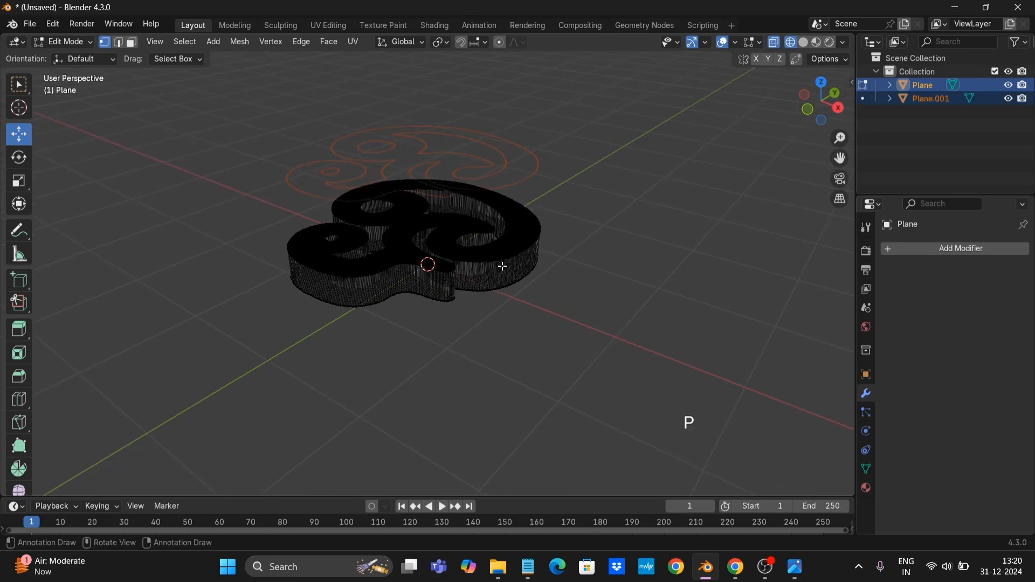
{"action": "left_click", "coordinate": [503, 263]}
{"action": "key", "text": "g"}
{"action": "key", "text": "y"}
{"action": "left_click", "coordinate": [774, 129]}
Select the separated outline object and add a Smooth modifier to it.
{"action": "middle_click_drag", "start_coordinate": [684, 241], "coordinate": [662, 229]}
{"action": "left_click_drag", "start_coordinate": [840, 158], "coordinate": [740, 244]}
{"action": "middle_click_drag", "start_coordinate": [556, 268], "coordinate": [502, 303]}
{"action": "left_click_drag", "start_coordinate": [839, 158], "coordinate": [906, 37]}
{"action": "middle_click_drag", "start_coordinate": [502, 318], "coordinate": [490, 397]}
{"action": "left_click_drag", "start_coordinate": [839, 158], "coordinate": [933, 7]}
{"action": "scroll", "coordinate": [641, 264], "scroll_direction": "up", "scroll_amount": 4}
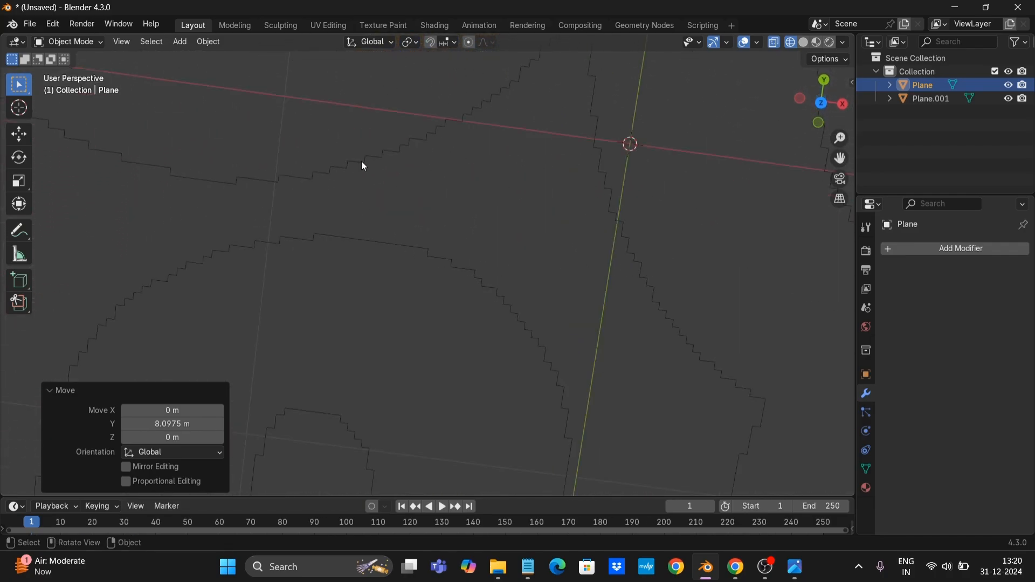
{"action": "left_click_drag", "start_coordinate": [841, 158], "coordinate": [726, 372]}
{"action": "scroll", "coordinate": [689, 210], "scroll_direction": "down", "scroll_amount": 2}
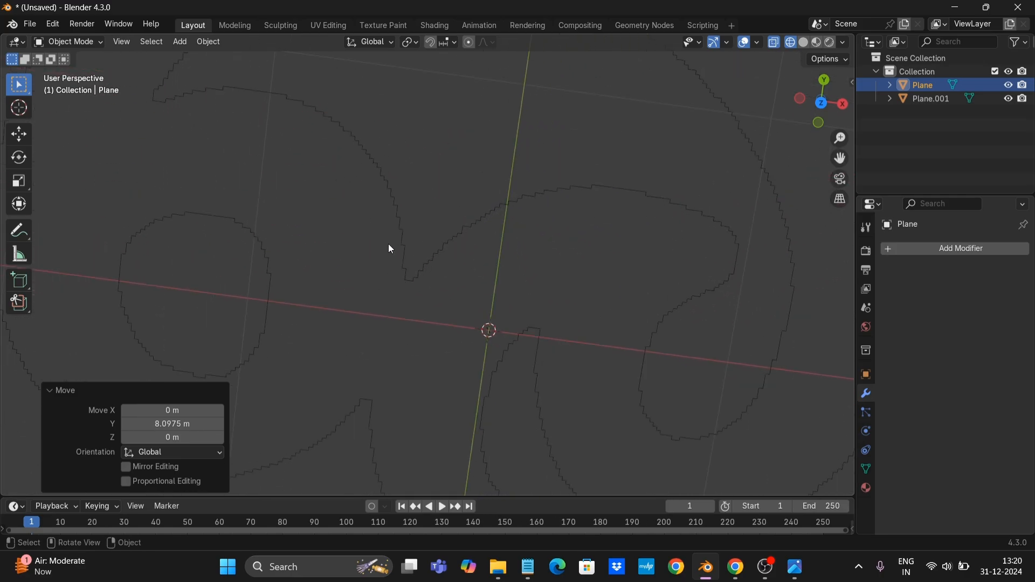
{"action": "left_click", "coordinate": [401, 224]}
{"action": "scroll", "coordinate": [587, 286], "scroll_direction": "down", "scroll_amount": 3}
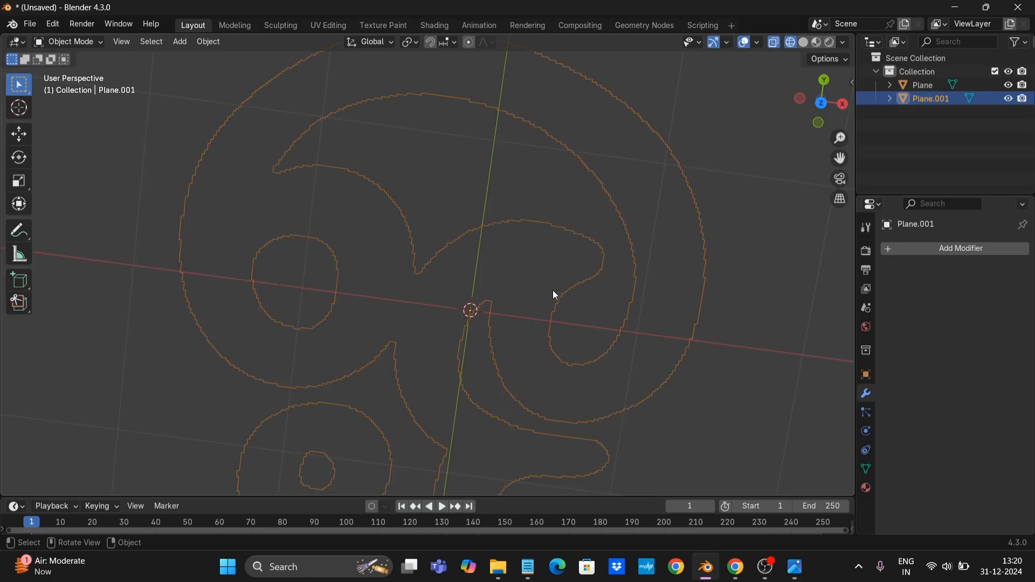
{"action": "left_click", "coordinate": [963, 249]}
{"action": "mouse_move", "coordinate": [960, 248]}
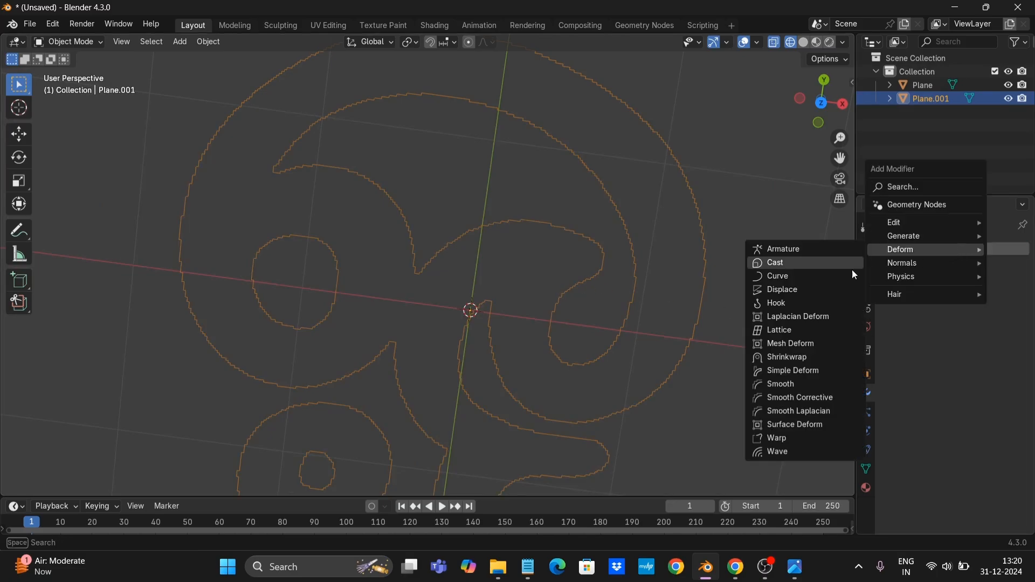
{"action": "left_click", "coordinate": [781, 383]}
Try a Repeat value of 30 on the Smooth modifier and check the outline's curves.
{"action": "scroll", "coordinate": [693, 339], "scroll_direction": "up", "scroll_amount": 4}
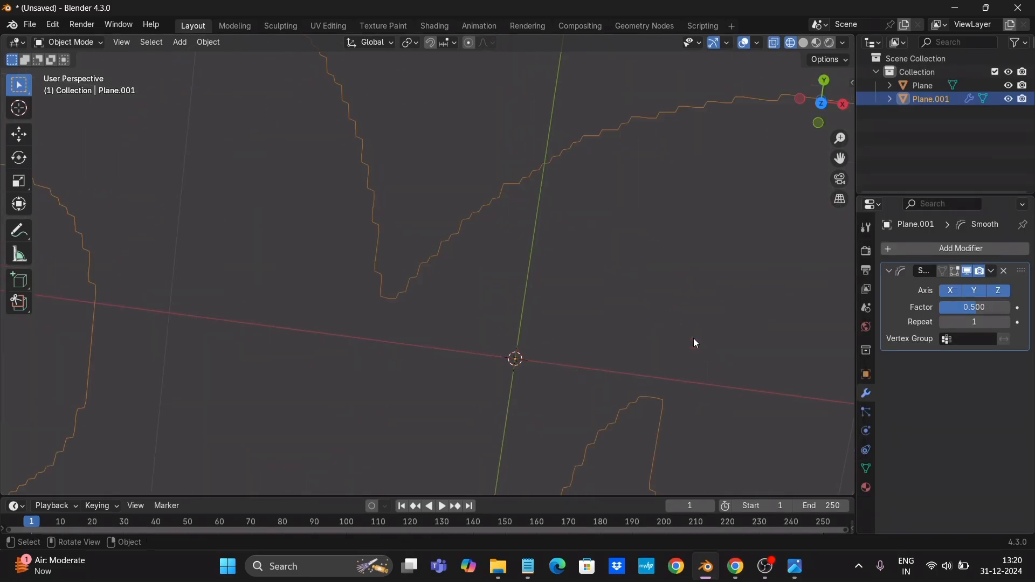
{"action": "left_click_drag", "start_coordinate": [957, 324], "coordinate": [993, 322]}
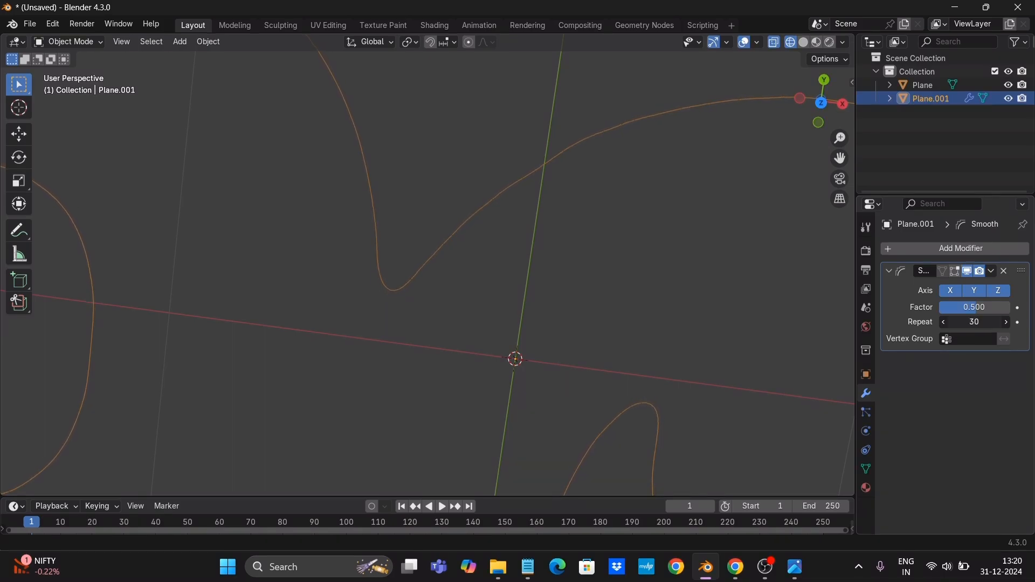
{"action": "scroll", "coordinate": [674, 331], "scroll_direction": "down", "scroll_amount": 4}
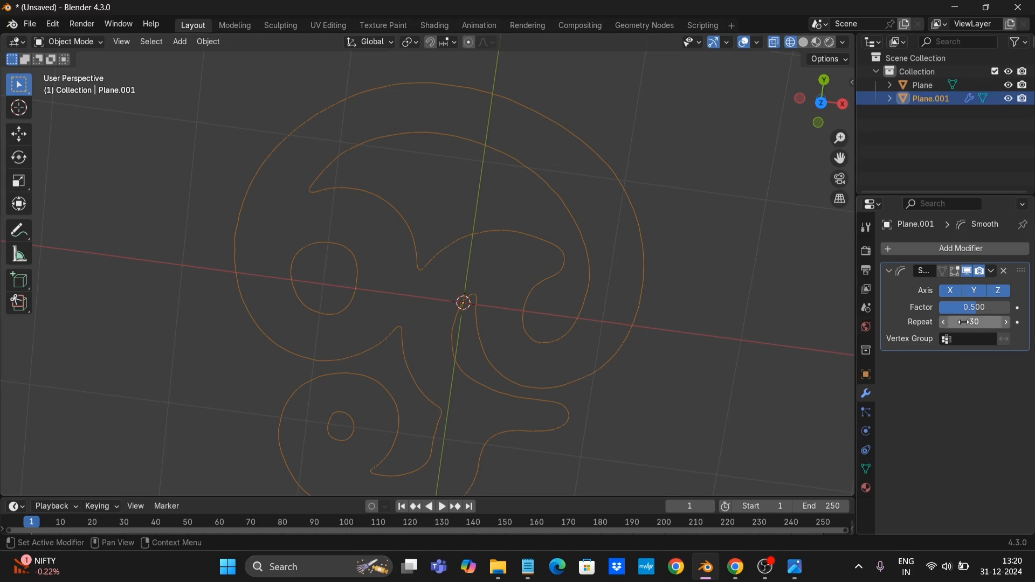
{"action": "scroll", "coordinate": [590, 313], "scroll_direction": "up", "scroll_amount": 9}
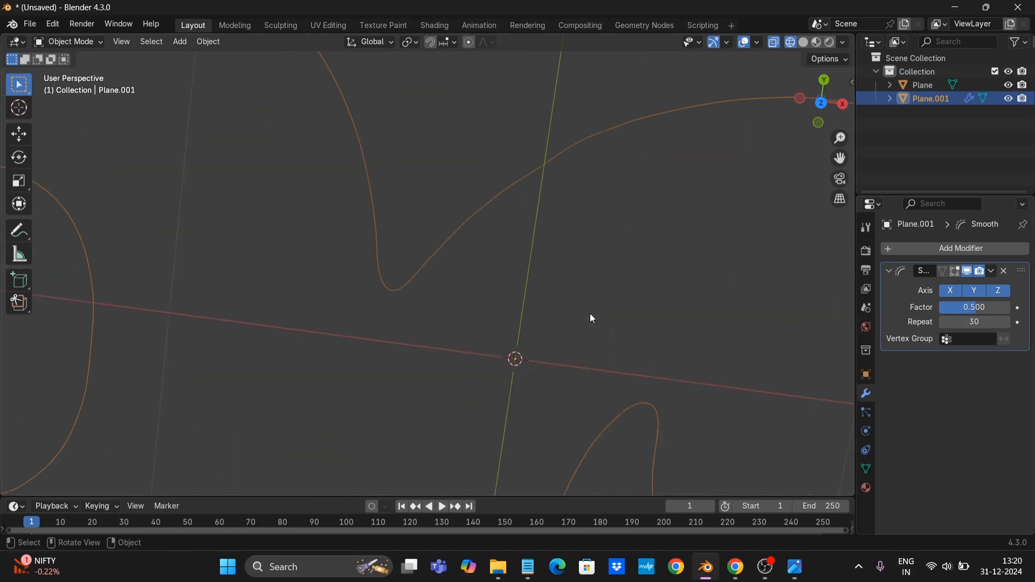
{"action": "scroll", "coordinate": [590, 312], "scroll_direction": "down", "scroll_amount": 2}
{"action": "scroll", "coordinate": [561, 307], "scroll_direction": "down", "scroll_amount": 2}
Set the Smooth modifier's Repeat to 50 and apply the modifier.
{"action": "left_click", "coordinate": [978, 324]}
{"action": "type", "text": "50"}
{"action": "key", "text": "Return"}
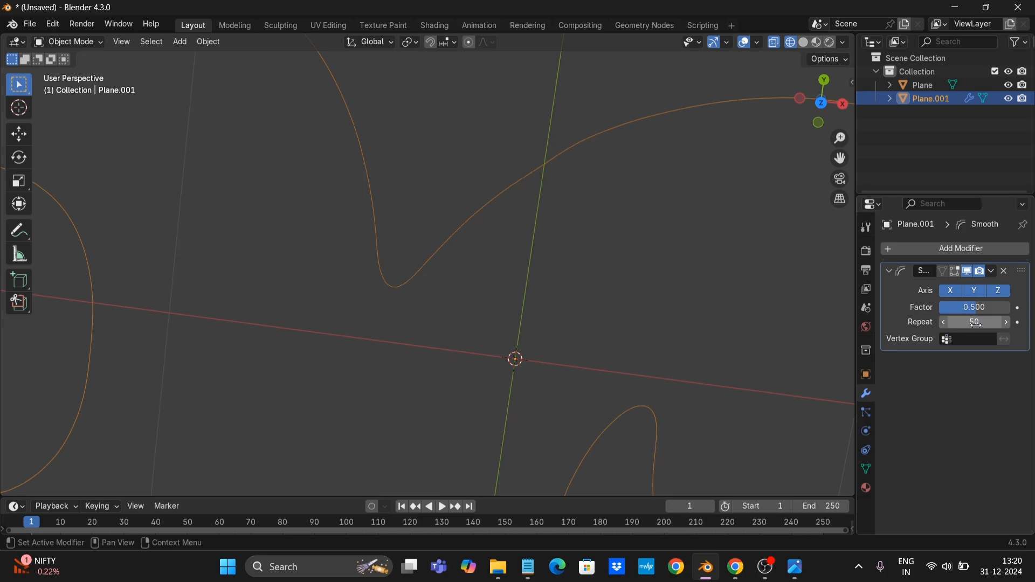
{"action": "scroll", "coordinate": [508, 276], "scroll_direction": "down", "scroll_amount": 4}
{"action": "middle_click_drag", "start_coordinate": [513, 276], "coordinate": [632, 277]}
{"action": "left_click", "coordinate": [994, 274]}
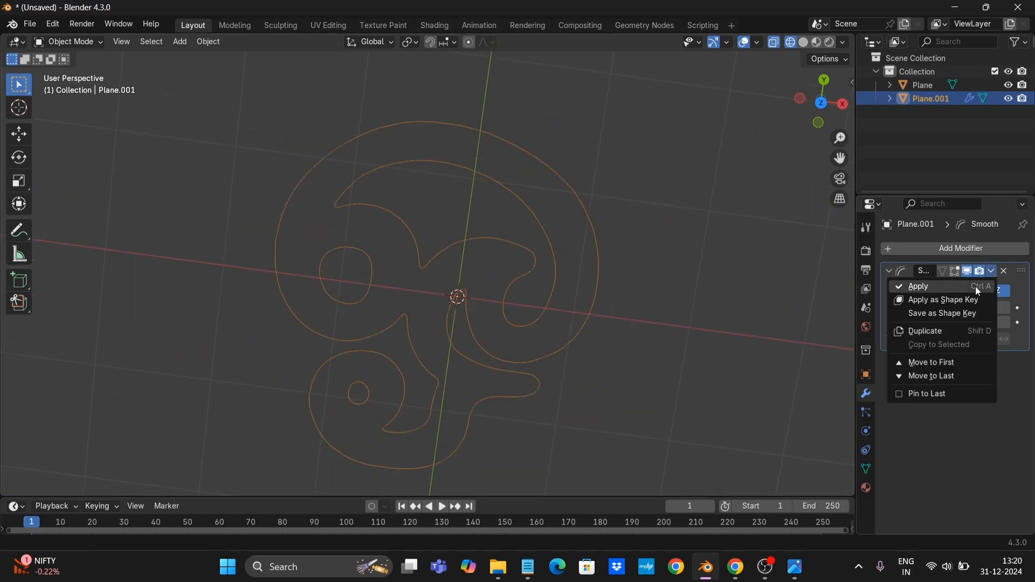
{"action": "left_click", "coordinate": [975, 286]}
Examine the vertex spacing along the smoothed outline in Edit Mode.
{"action": "scroll", "coordinate": [591, 322], "scroll_direction": "up", "scroll_amount": 3}
{"action": "key", "text": "Tab"}
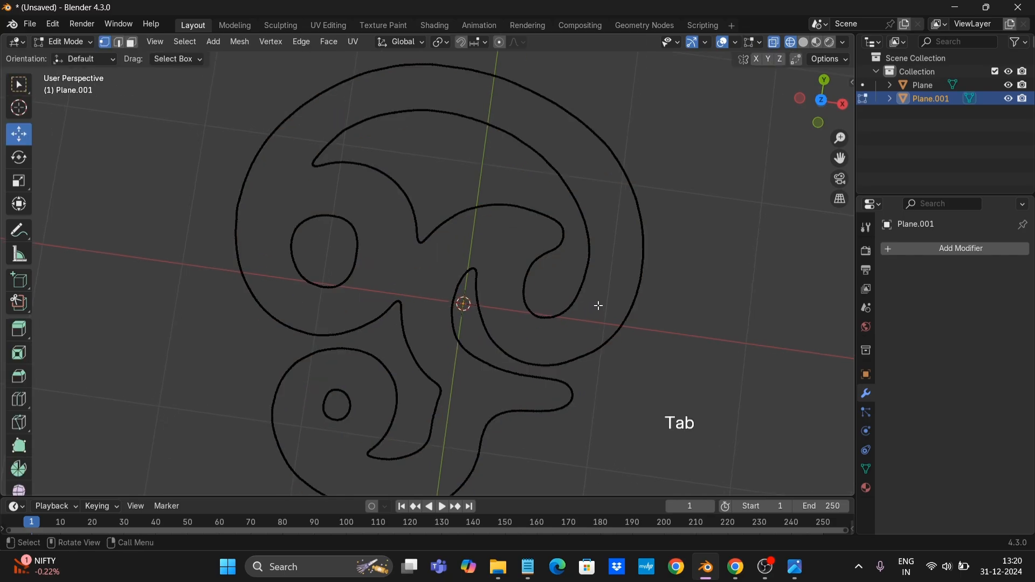
{"action": "scroll", "coordinate": [639, 318], "scroll_direction": "up", "scroll_amount": 6}
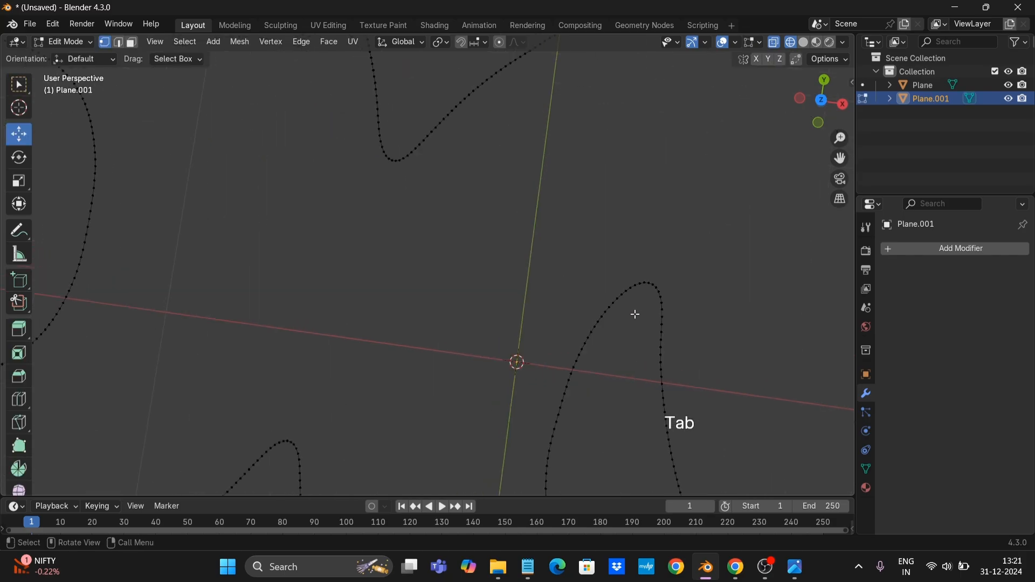
{"action": "scroll", "coordinate": [839, 161], "scroll_direction": "up", "scroll_amount": 3}
{"action": "scroll", "coordinate": [388, 201], "scroll_direction": "up", "scroll_amount": 3}
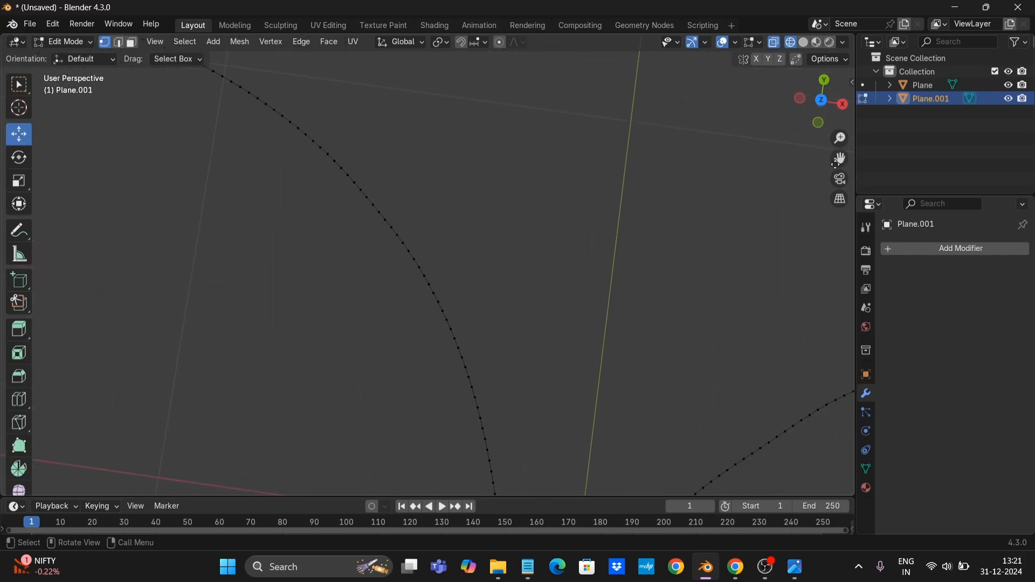
{"action": "scroll", "coordinate": [384, 254], "scroll_direction": "down", "scroll_amount": 2}
{"action": "left_click_drag", "start_coordinate": [840, 160], "coordinate": [787, 80]}
{"action": "scroll", "coordinate": [626, 298], "scroll_direction": "down", "scroll_amount": 5}
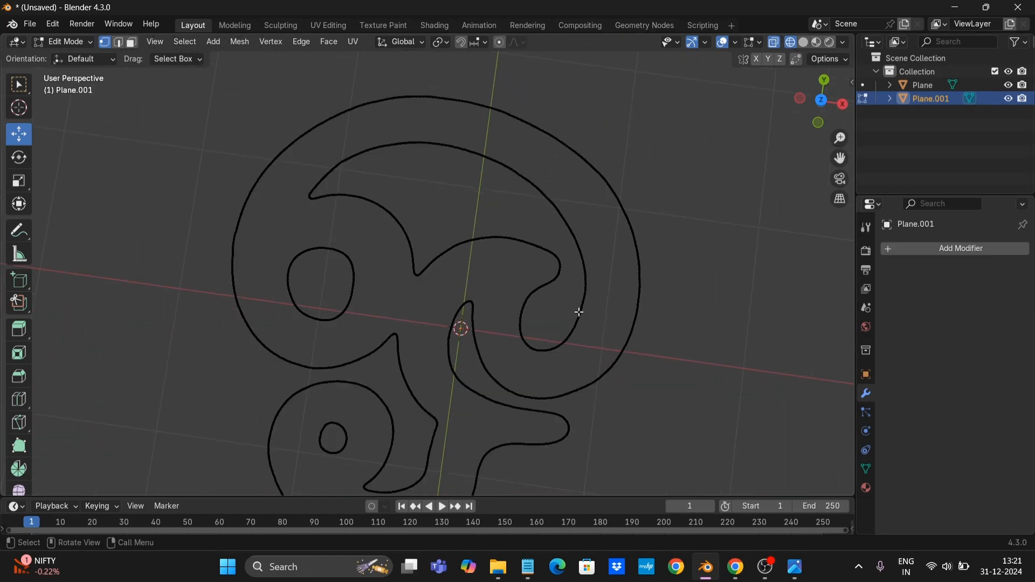
Select all outline vertices and un-subdivide them with 3 iterations.
{"action": "key", "text": "a"}
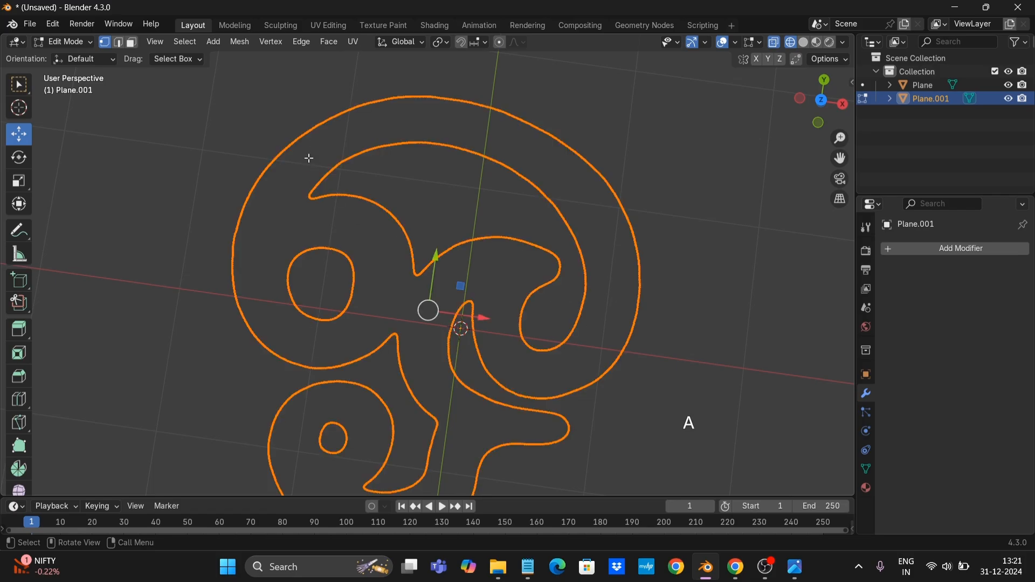
{"action": "left_click", "coordinate": [302, 42]}
{"action": "left_click", "coordinate": [332, 142]}
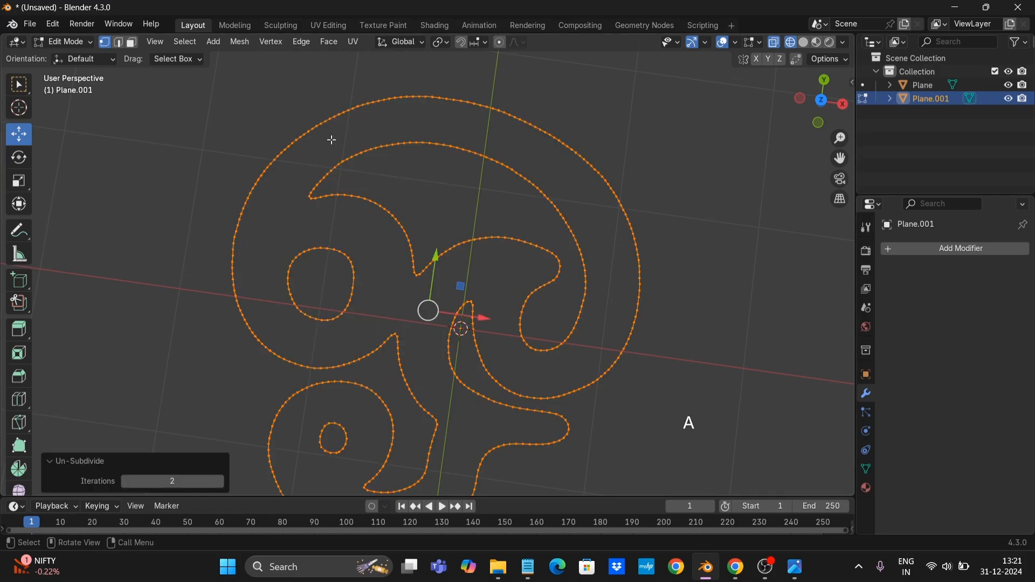
{"action": "left_click", "coordinate": [220, 483]}
{"action": "left_click", "coordinate": [220, 483]}
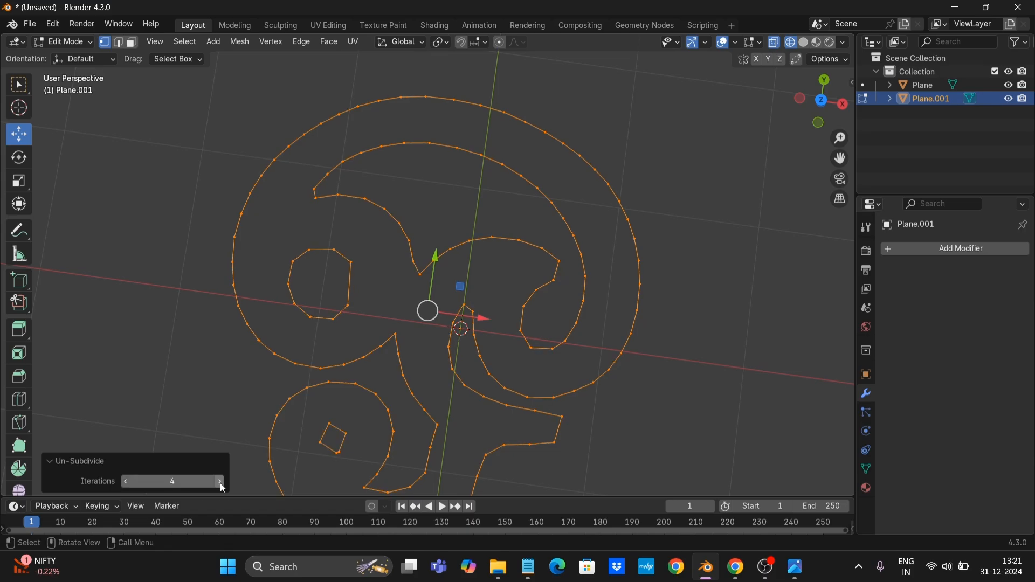
{"action": "left_click", "coordinate": [126, 481]}
{"action": "middle_click_drag", "start_coordinate": [561, 390], "coordinate": [587, 389]}
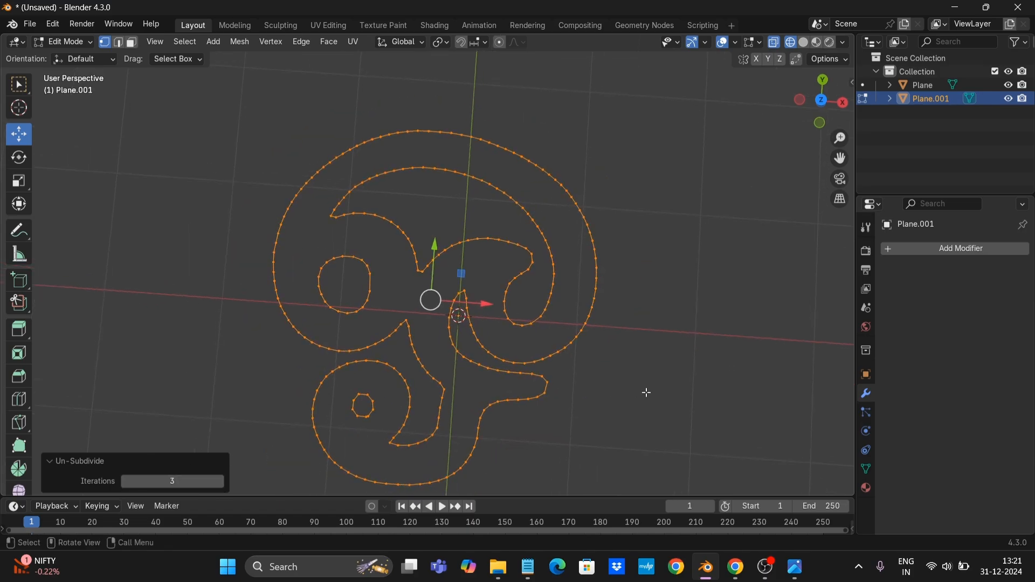
Select only the letter's outer contour, move it about 1.29 m down along Z, and fill it with a face.
{"action": "key", "text": "Tab"}
{"action": "middle_click_drag", "start_coordinate": [652, 397], "coordinate": [653, 336]}
{"action": "key", "text": "Tab"}
{"action": "key", "text": "l"}
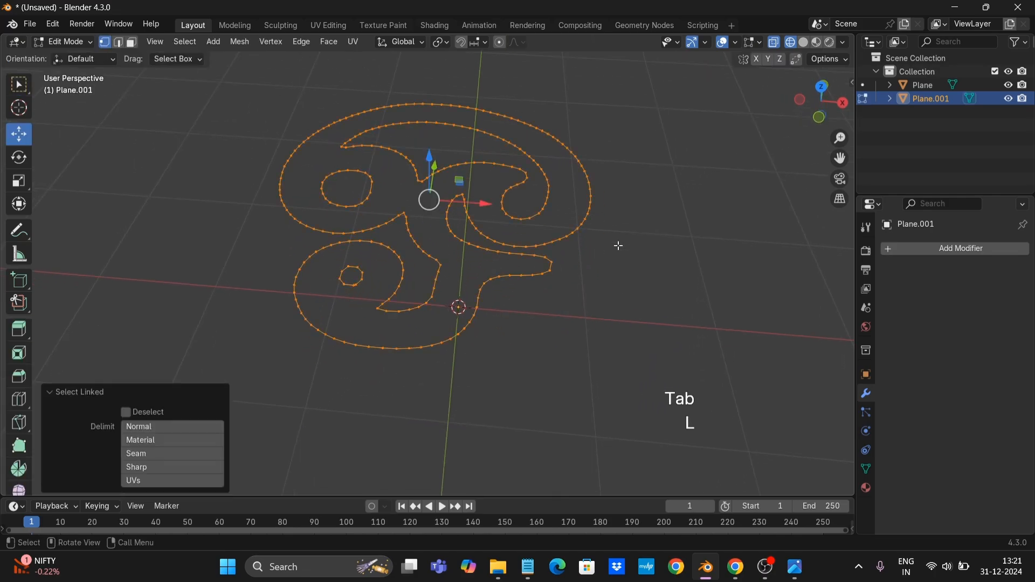
{"action": "key", "text": "l"}
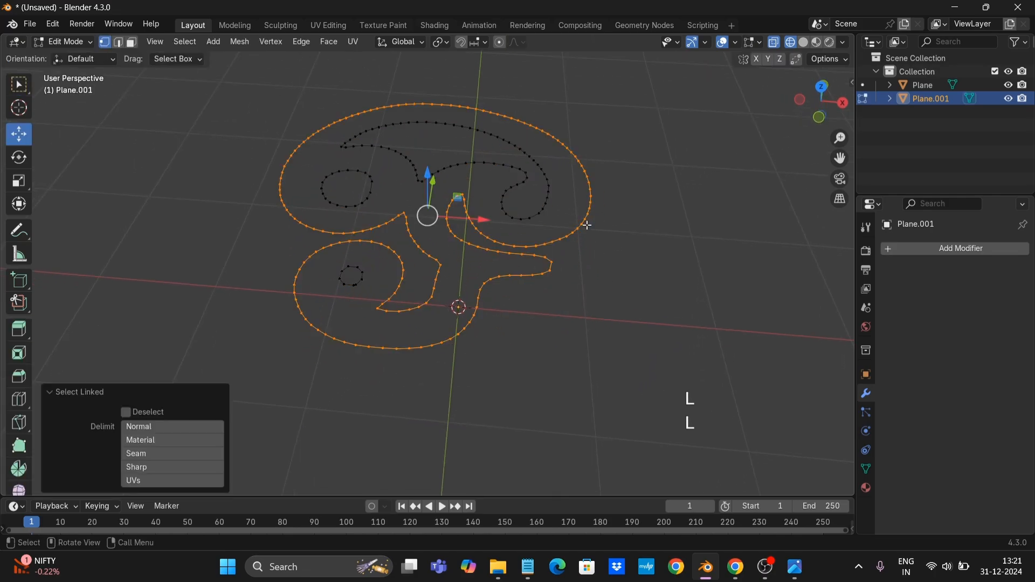
{"action": "key", "text": "g"}
{"action": "key", "text": "z"}
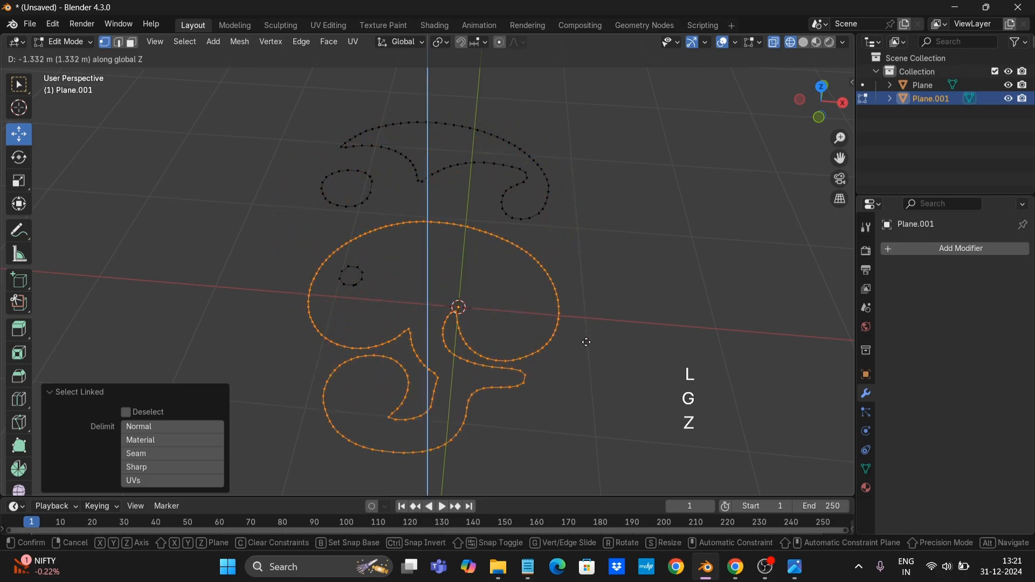
{"action": "left_click", "coordinate": [593, 327]}
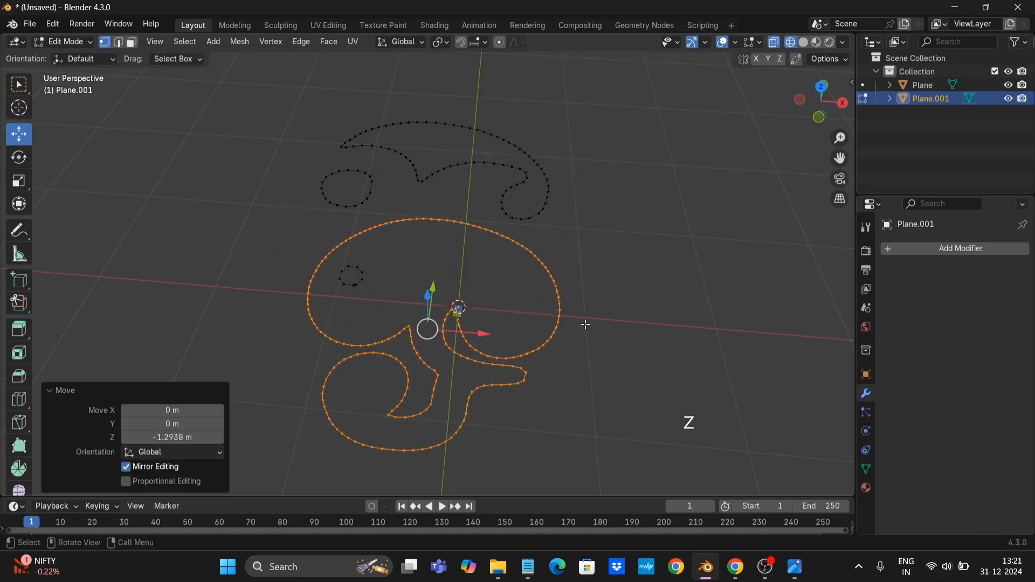
{"action": "key", "text": "f"}
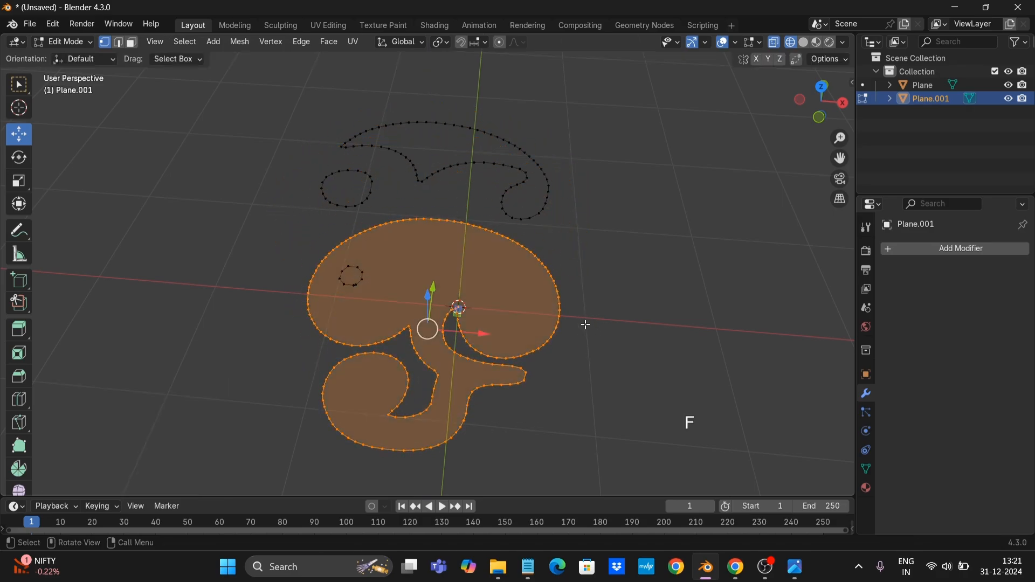
Invert the selection to the inner loops and extrude them about 3.39 m down along Z through the filled face, using solid shading.
{"action": "key", "text": "ctrl+i"}
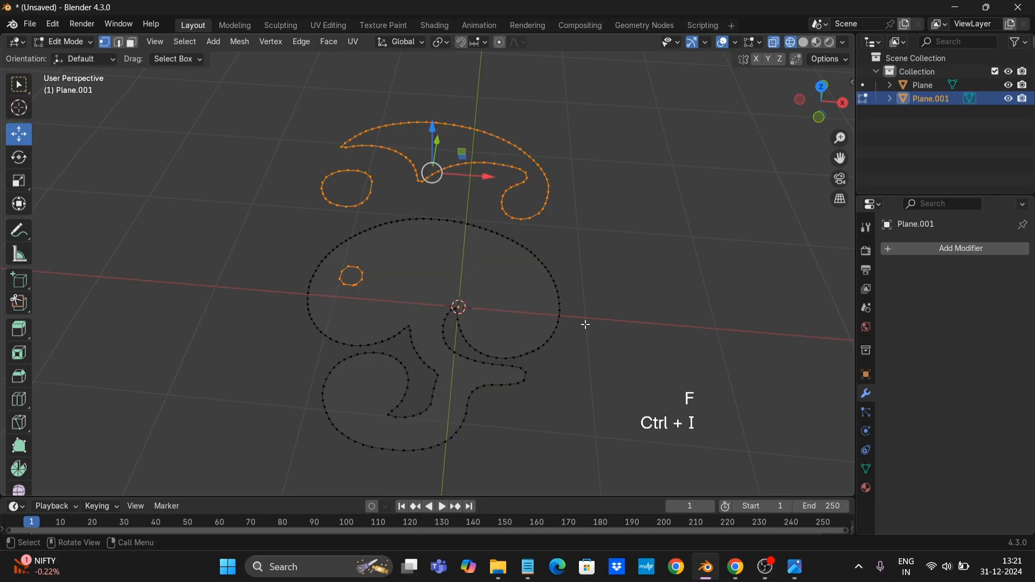
{"action": "left_click", "coordinate": [805, 43]}
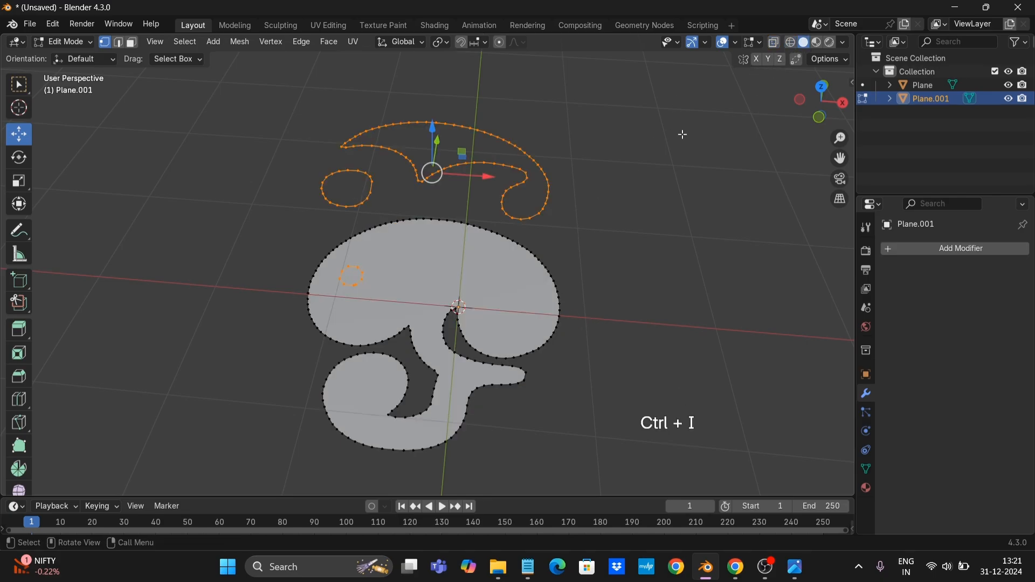
{"action": "scroll", "coordinate": [531, 249], "scroll_direction": "down", "scroll_amount": 1}
{"action": "key", "text": "e"}
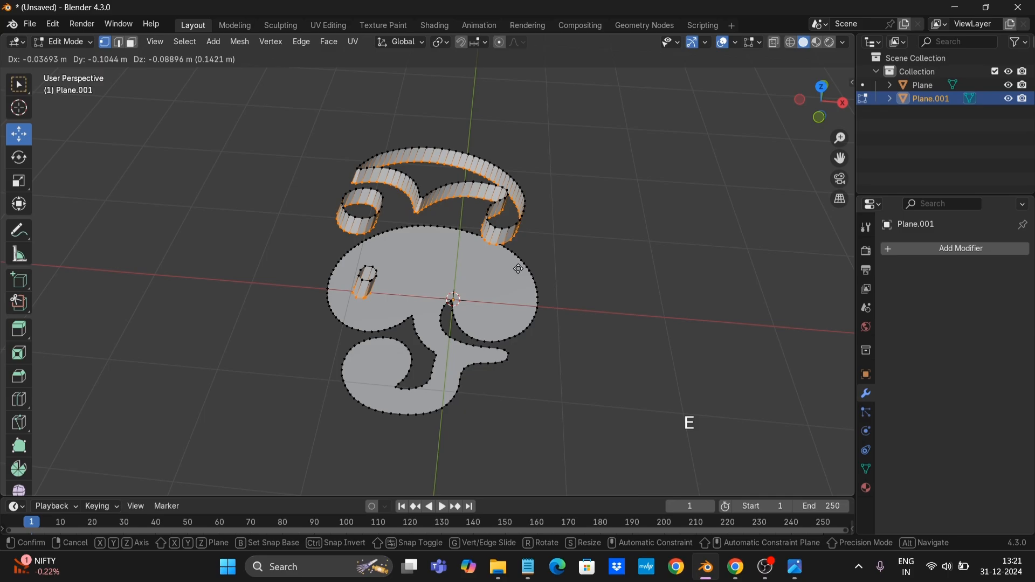
{"action": "key", "text": "z"}
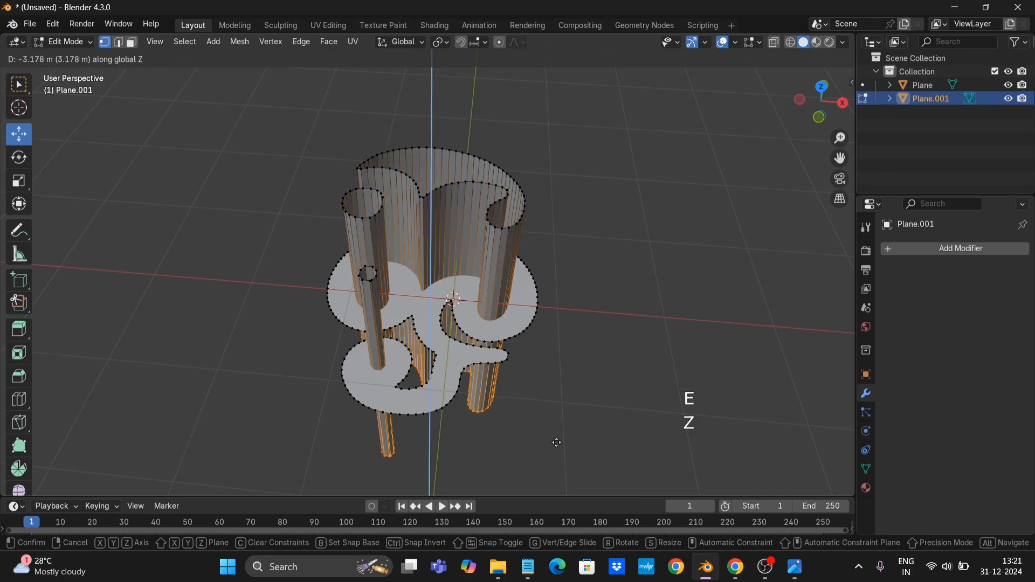
{"action": "left_click", "coordinate": [558, 450]}
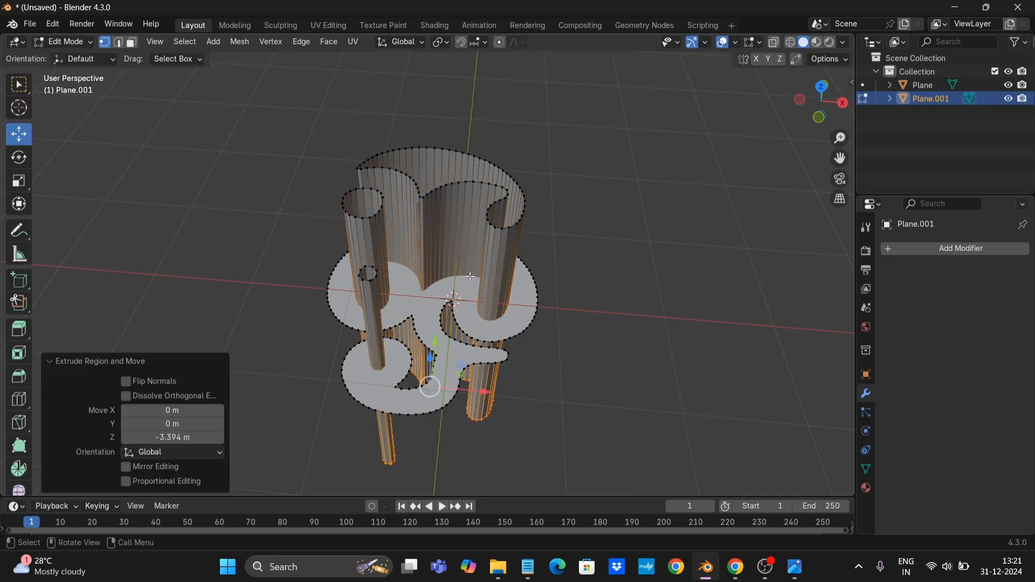
Select all the linked extruded wall pieces of the letter and separate them into their own object.
{"action": "left_click", "coordinate": [460, 241]}
{"action": "middle_click_drag", "start_coordinate": [458, 242], "coordinate": [478, 214]}
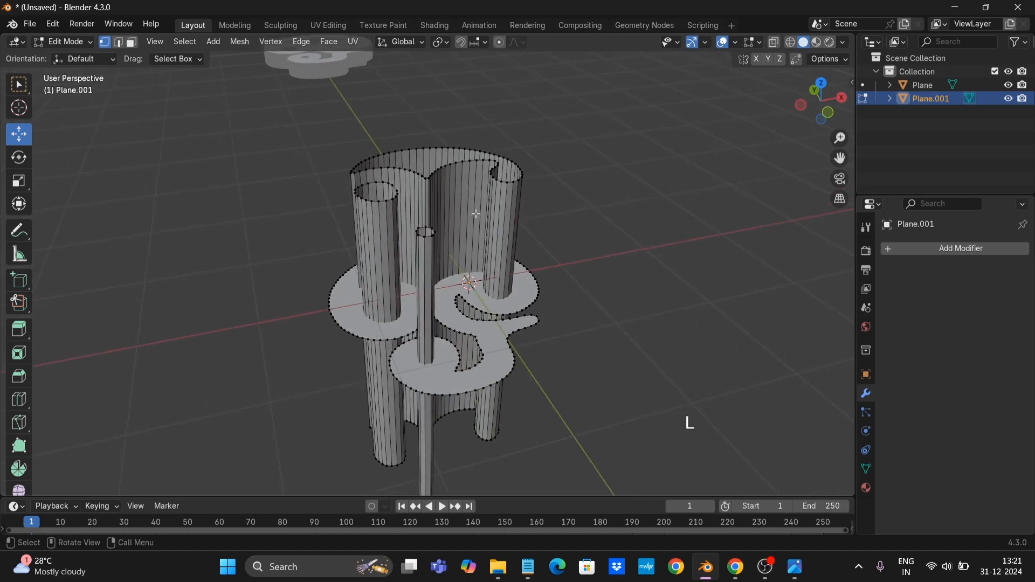
{"action": "key", "text": "l"}
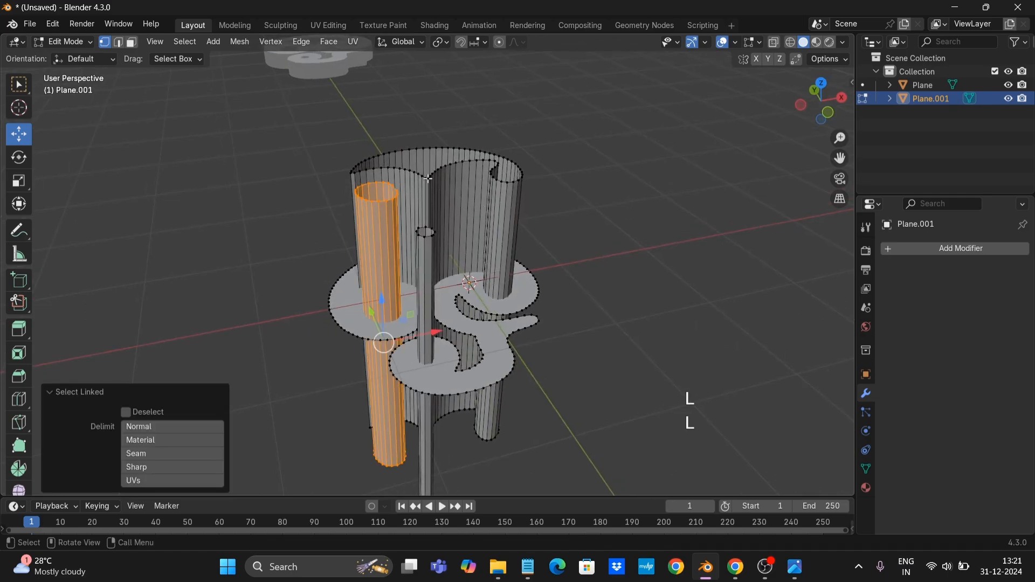
{"action": "key", "text": "l"}
{"action": "key", "text": "l"}
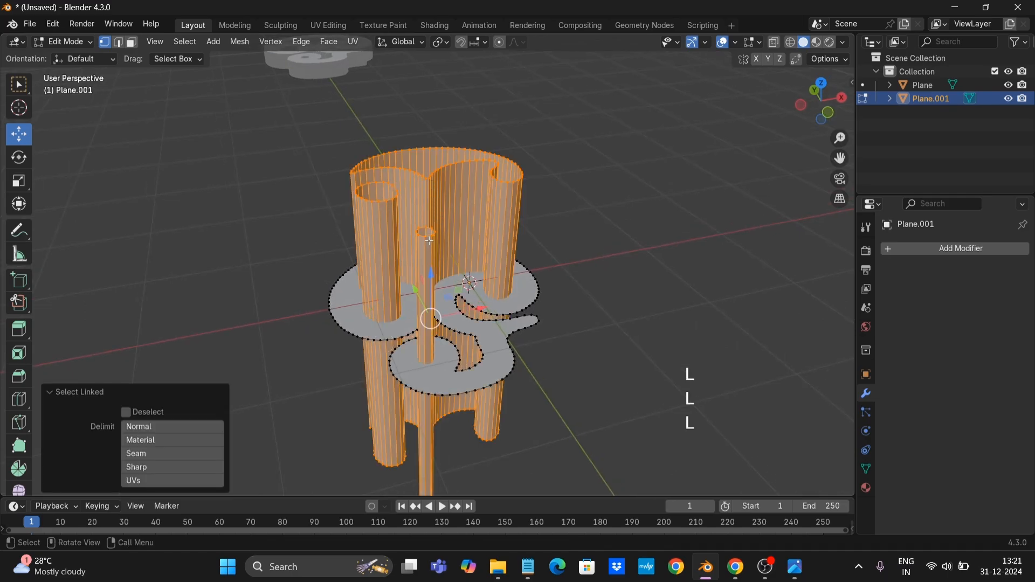
{"action": "key", "text": "p"}
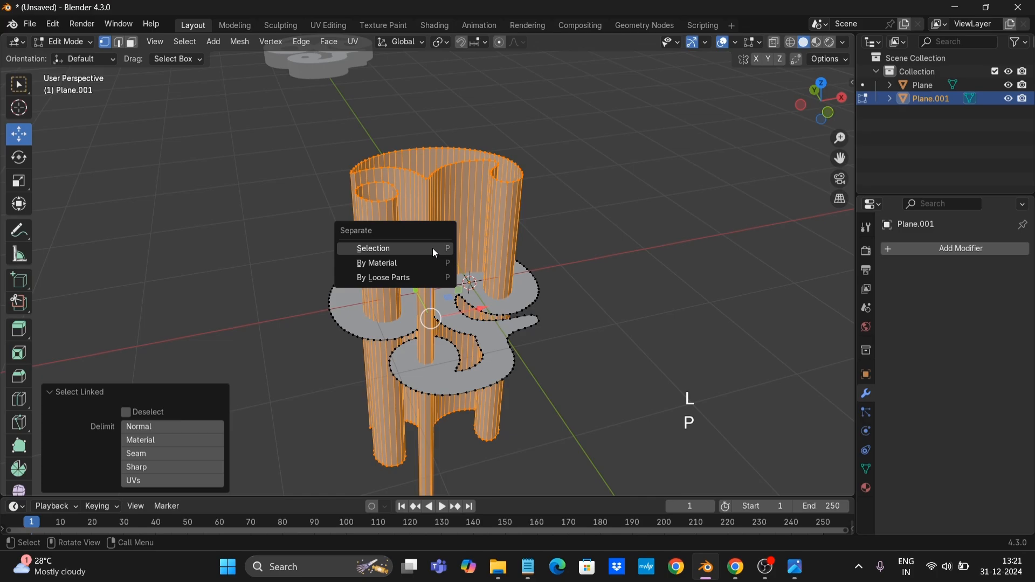
{"action": "left_click", "coordinate": [434, 250]}
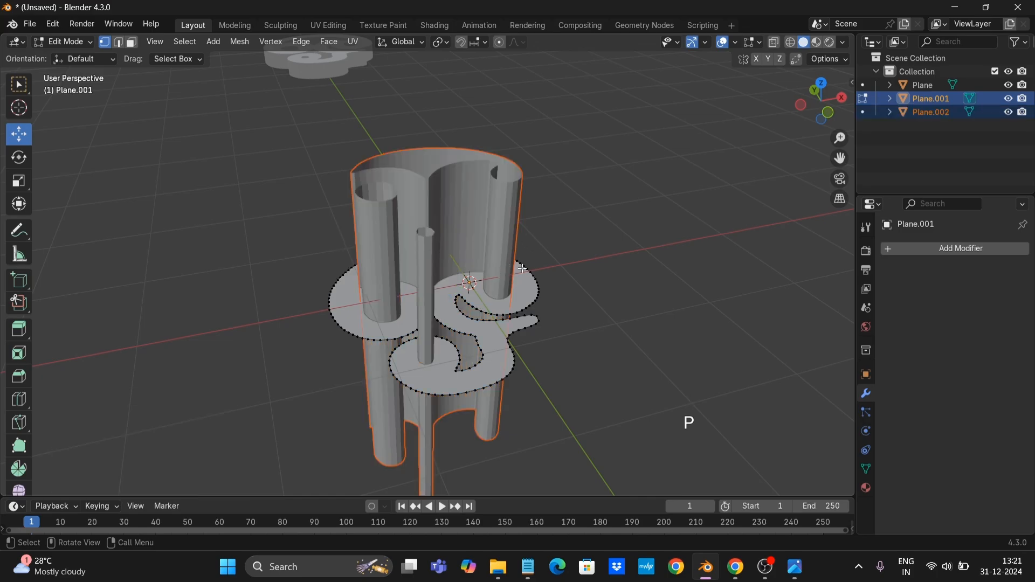
Return to Object Mode and apply Shade Auto Smooth to the separated wall object only.
{"action": "key", "text": "Tab"}
{"action": "right_click", "coordinate": [451, 198]}
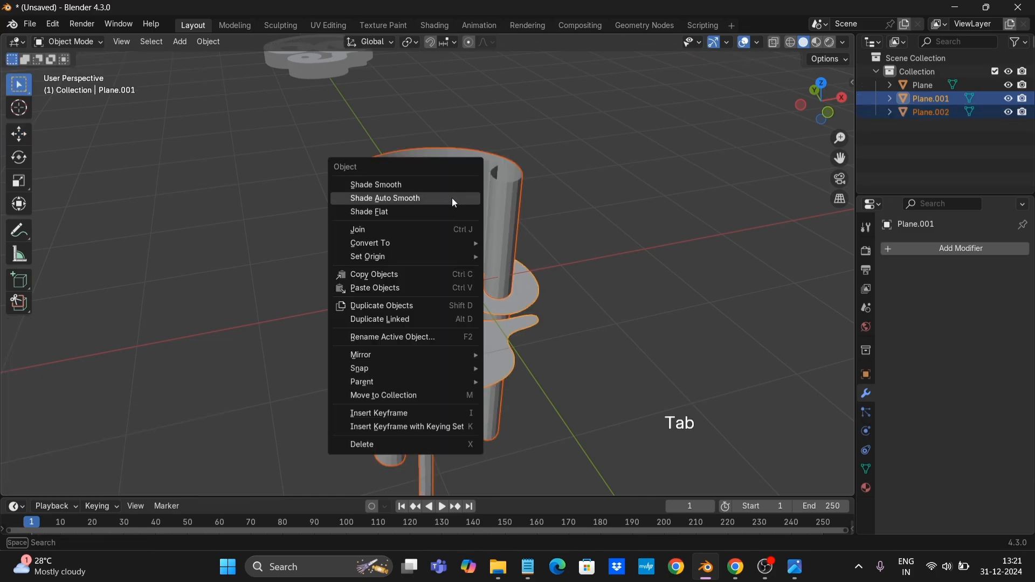
{"action": "left_click", "coordinate": [452, 194]}
{"action": "right_click", "coordinate": [443, 186]}
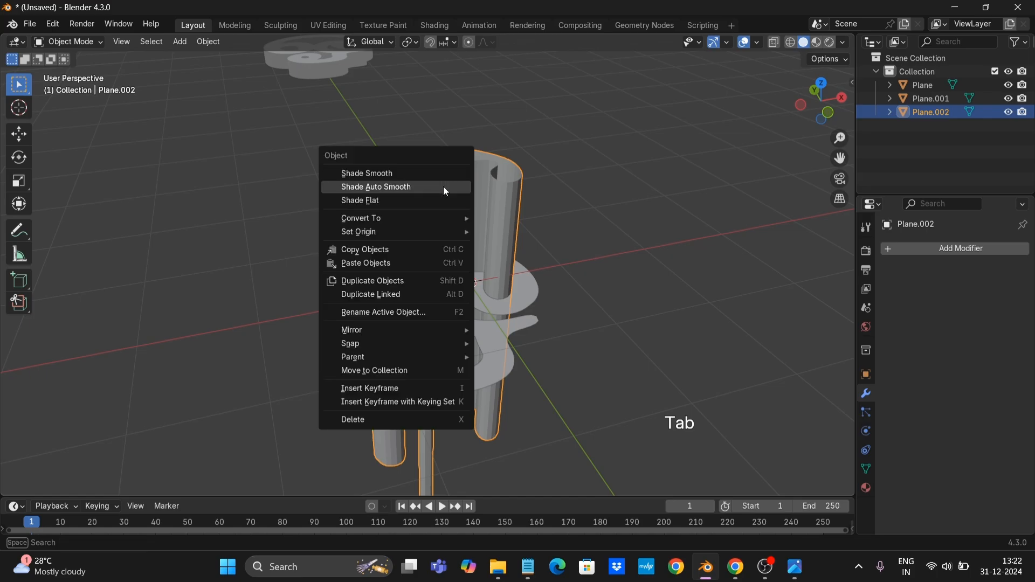
{"action": "left_click", "coordinate": [444, 187]}
Add a Boolean Difference modifier to the flat letter face, using the wall object Plane.002 as cutter and the Fast solver.
{"action": "left_click", "coordinate": [477, 301]}
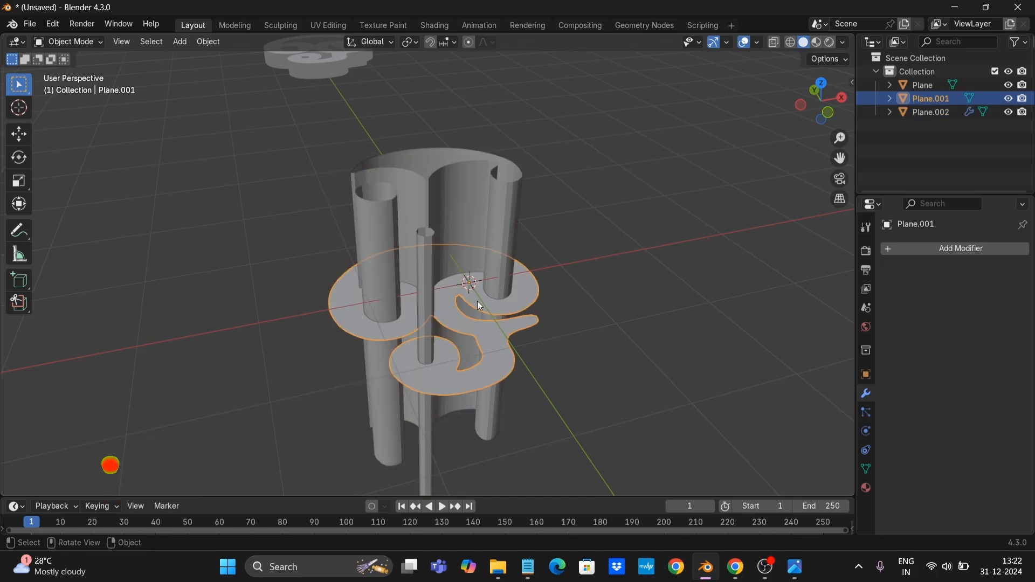
{"action": "left_click", "coordinate": [945, 257]}
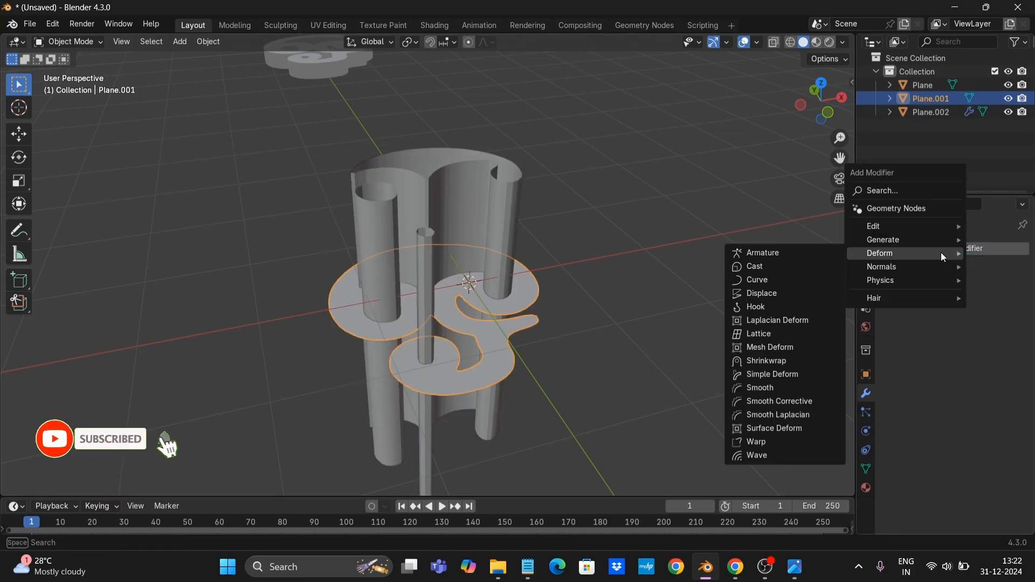
{"action": "mouse_move", "coordinate": [889, 240]}
{"action": "left_click", "coordinate": [757, 267]}
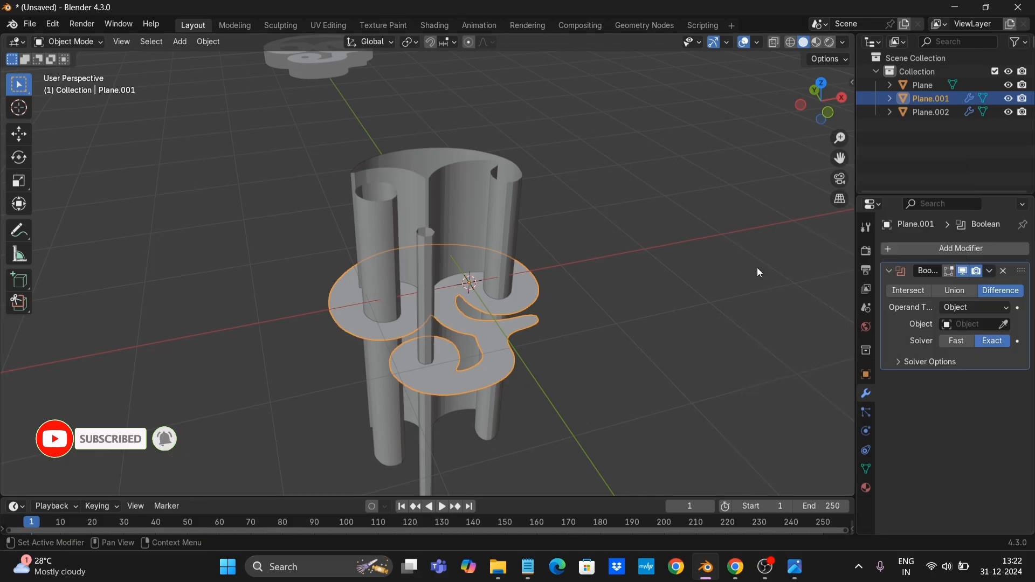
{"action": "left_click", "coordinate": [1003, 325]}
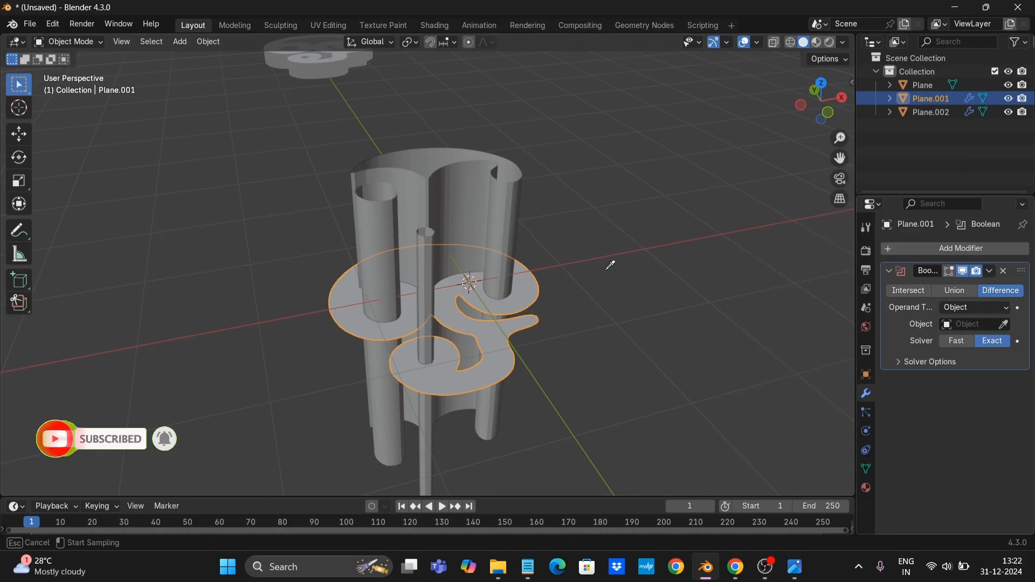
{"action": "left_click", "coordinate": [450, 196]}
{"action": "left_click", "coordinate": [958, 344]}
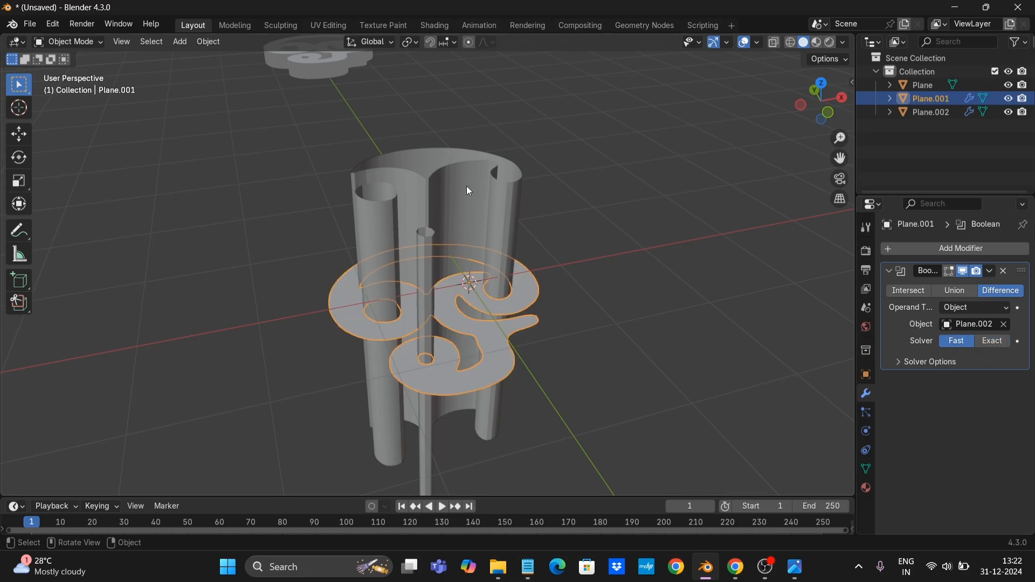
Hide the wall cutter object and apply the Boolean modifier on the flat letter.
{"action": "left_click", "coordinate": [470, 190]}
{"action": "key", "text": "h"}
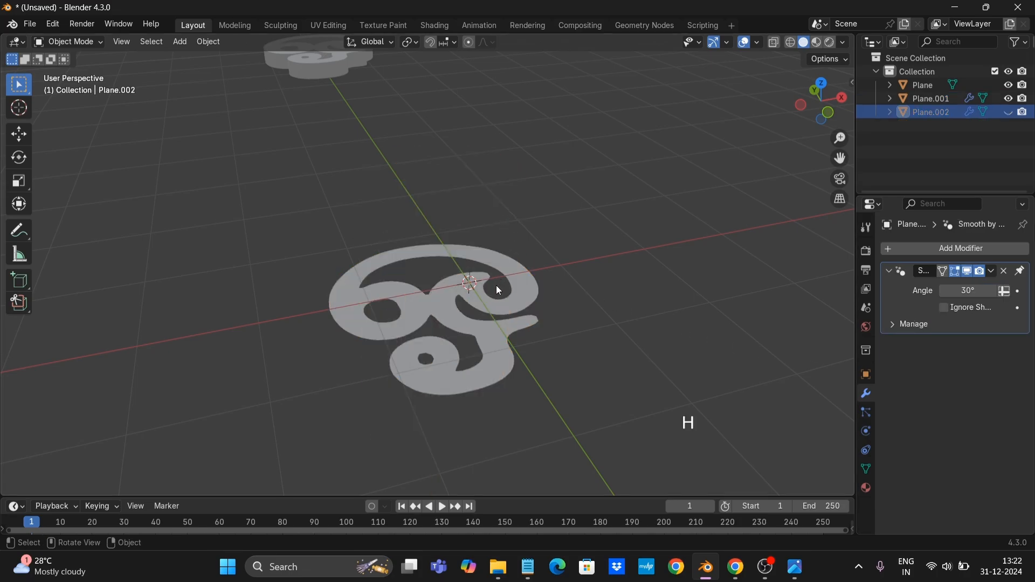
{"action": "left_click", "coordinate": [521, 312]}
{"action": "left_click", "coordinate": [992, 273]}
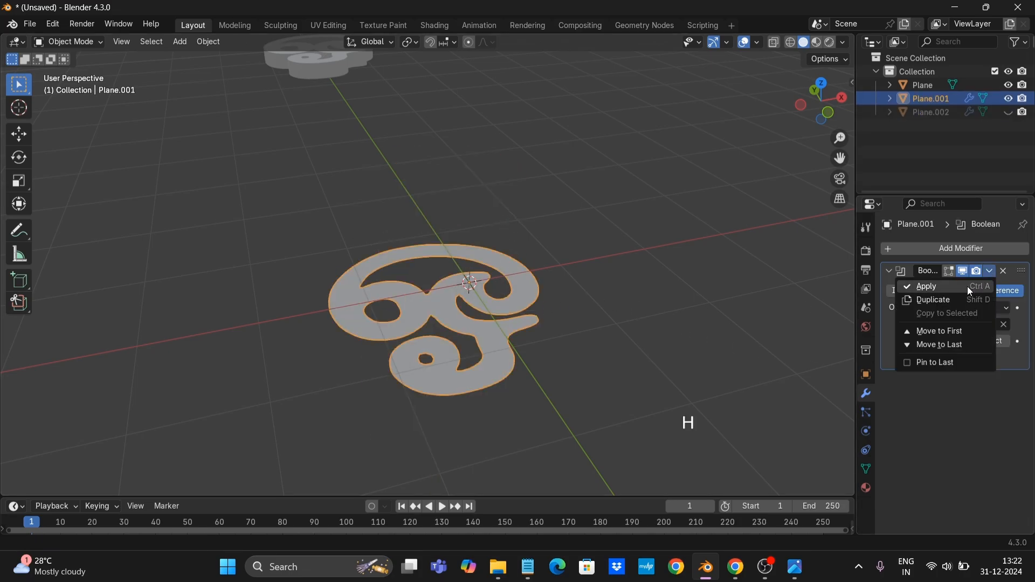
{"action": "left_click", "coordinate": [966, 289]}
Add a Solidify modifier with 0.18 m thickness to the flat letter and apply it.
{"action": "scroll", "coordinate": [620, 344], "scroll_direction": "up", "scroll_amount": 1}
{"action": "middle_click_drag", "start_coordinate": [621, 344], "coordinate": [575, 328]}
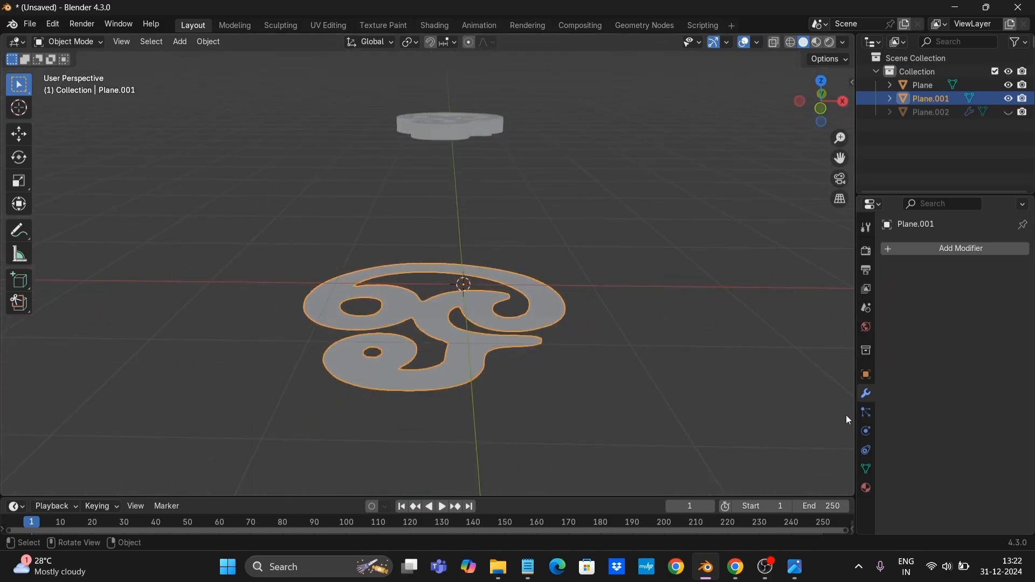
{"action": "left_click", "coordinate": [958, 248]}
{"action": "mouse_move", "coordinate": [914, 250]}
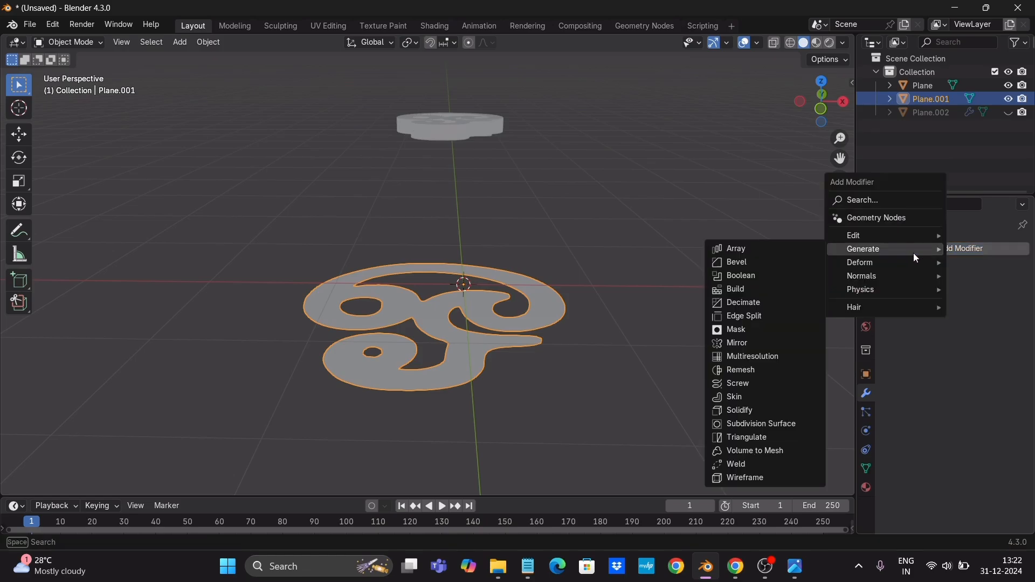
{"action": "left_click", "coordinate": [756, 414]}
{"action": "left_click_drag", "start_coordinate": [969, 308], "coordinate": [1011, 308]}
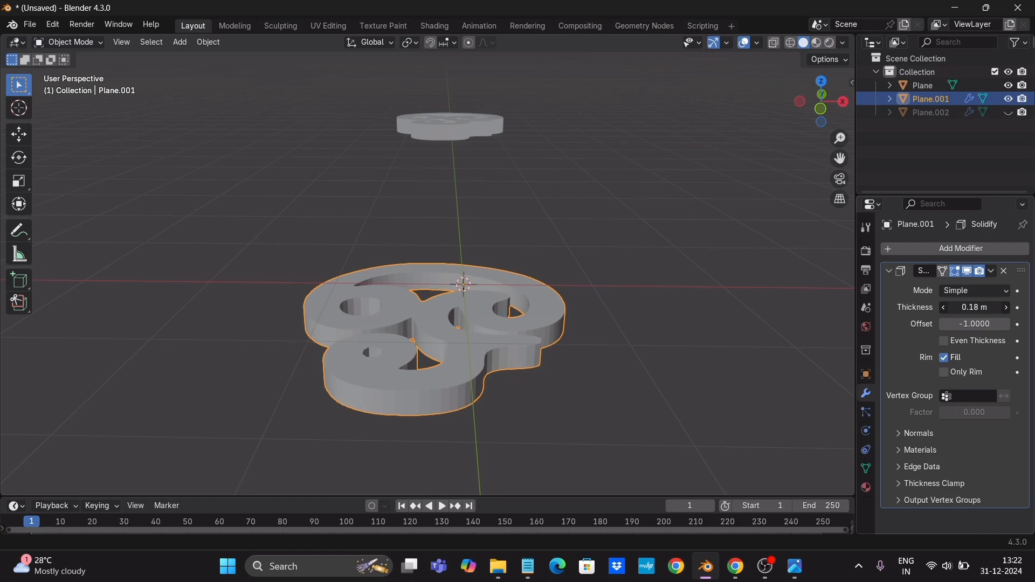
{"action": "left_click", "coordinate": [996, 277]}
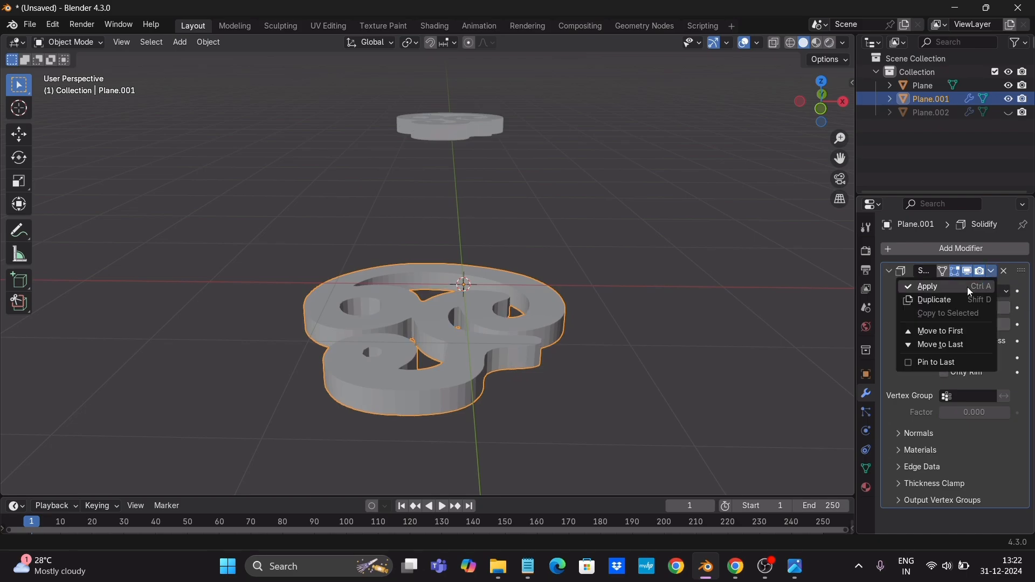
{"action": "left_click", "coordinate": [929, 284]}
Apply Shade Auto Smooth at 30° to the solid letter and hide the viewport overlays to view it cleanly.
{"action": "right_click", "coordinate": [464, 344]}
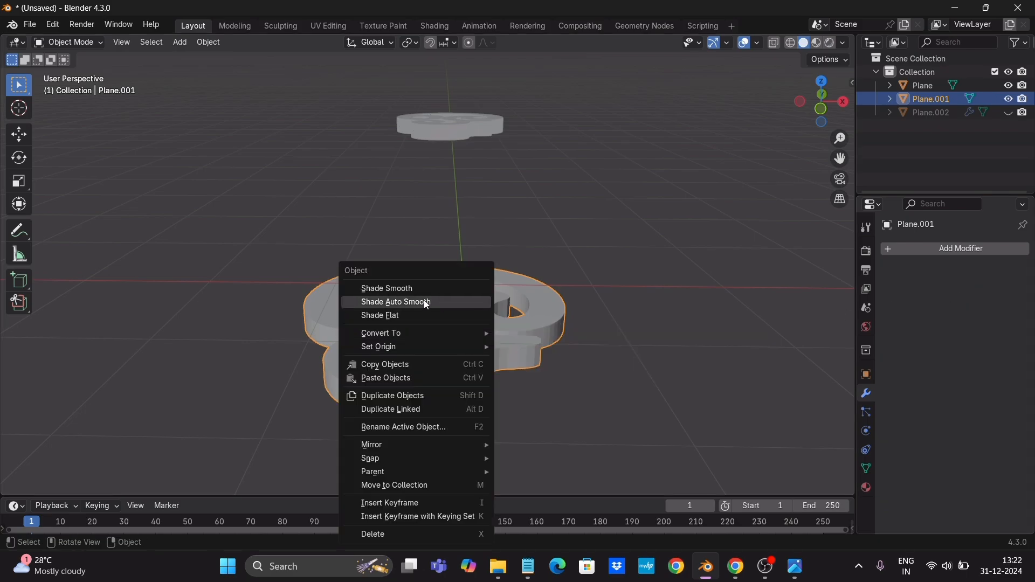
{"action": "left_click", "coordinate": [402, 301]}
{"action": "scroll", "coordinate": [561, 392], "scroll_direction": "up", "scroll_amount": 2}
{"action": "middle_click_drag", "start_coordinate": [561, 391], "coordinate": [609, 186]}
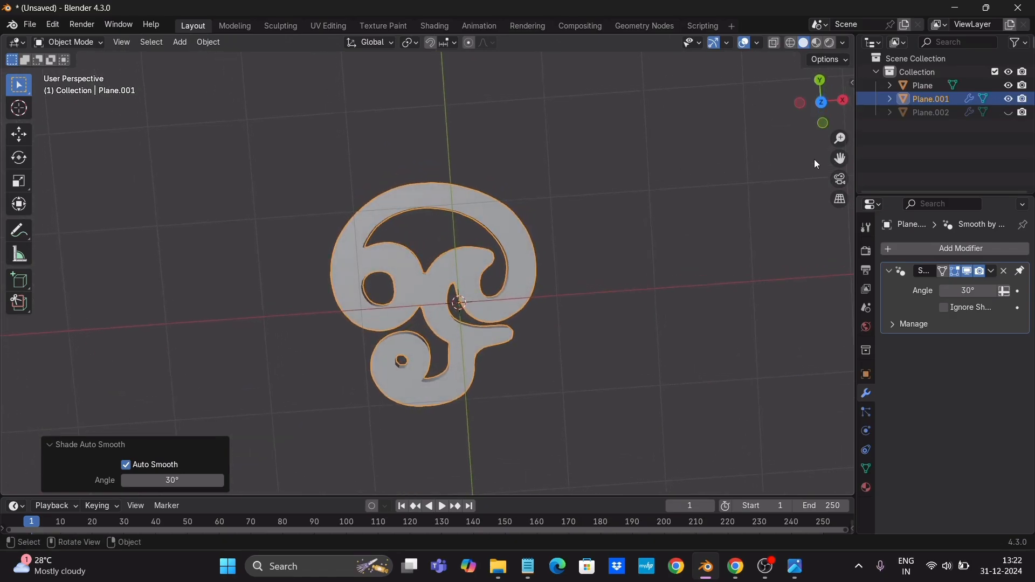
{"action": "left_click_drag", "start_coordinate": [836, 161], "coordinate": [792, 185]}
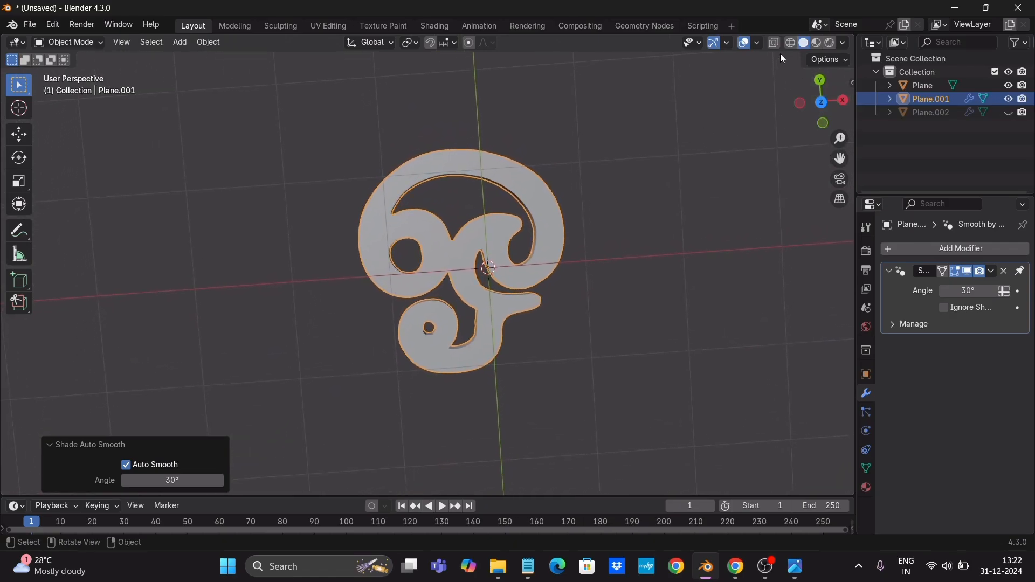
{"action": "left_click", "coordinate": [747, 44]}
{"action": "left_click", "coordinate": [637, 360]}
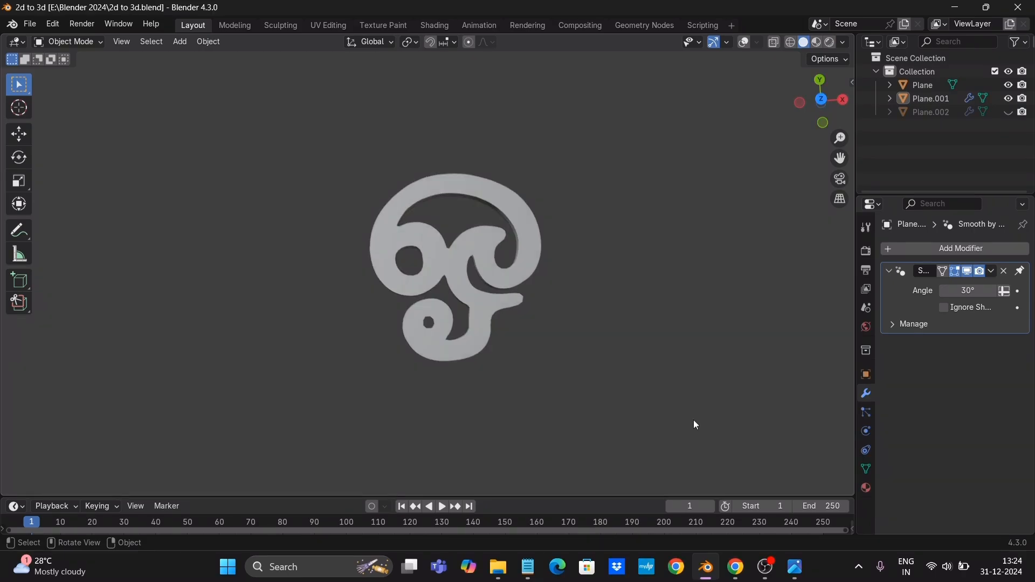
Show the viewport overlays again, add a mesh plane, and scale it by about 2.78.
{"action": "middle_click_drag", "start_coordinate": [693, 419], "coordinate": [639, 345]}
{"action": "left_click", "coordinate": [744, 42]}
{"action": "key", "text": "shift+a"}
{"action": "mouse_move", "coordinate": [474, 238]}
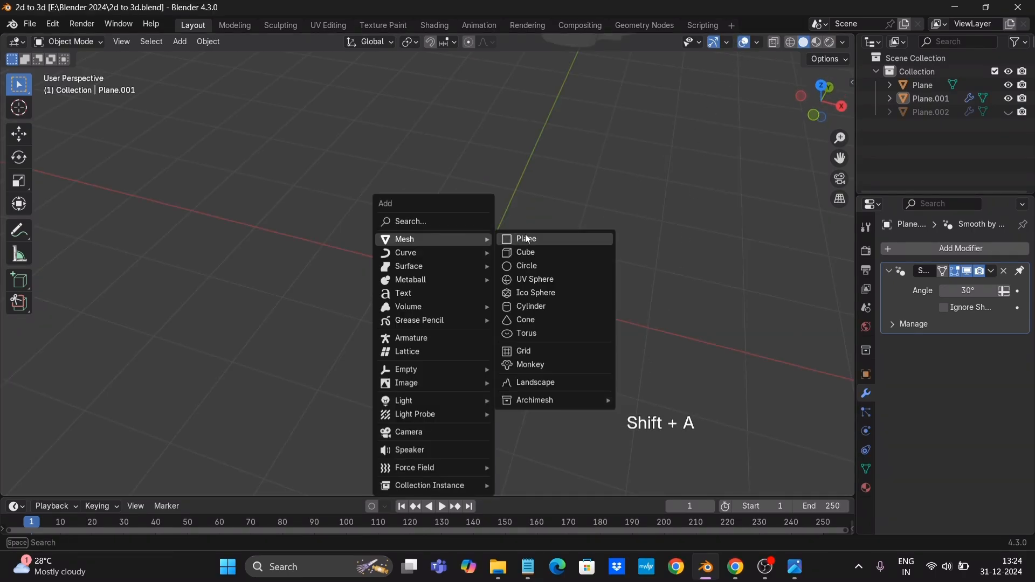
{"action": "left_click", "coordinate": [525, 238]}
{"action": "key", "text": "s"}
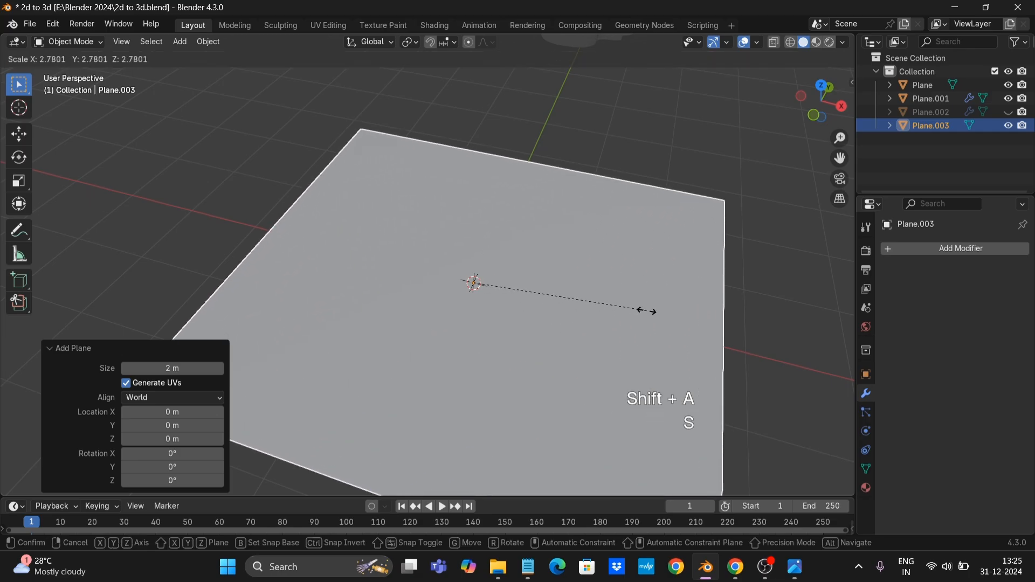
{"action": "left_click", "coordinate": [641, 325]}
Raise the letter about 0.46 m along Z so it sits on the new plane.
{"action": "middle_click_drag", "start_coordinate": [641, 332], "coordinate": [508, 353]}
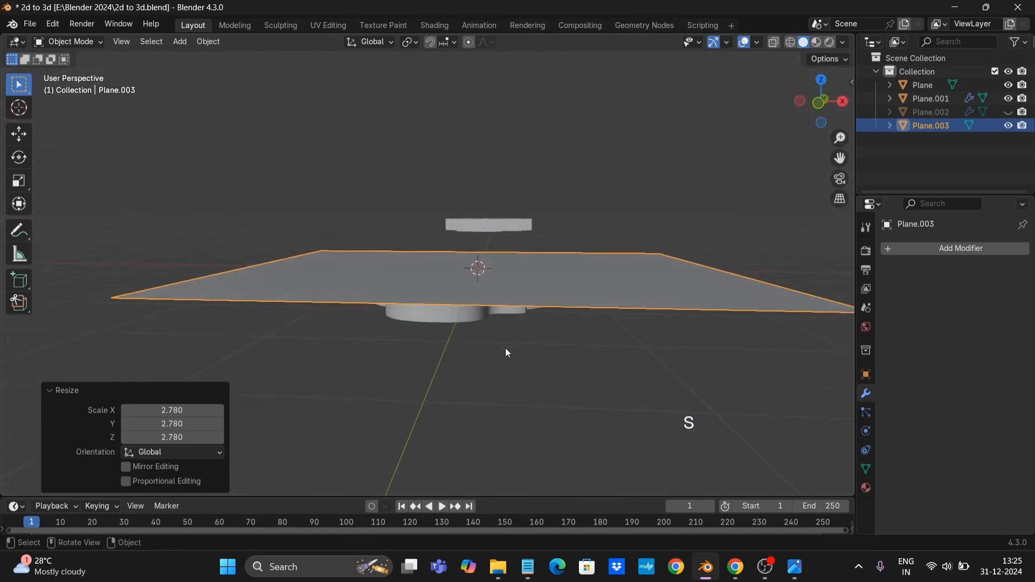
{"action": "left_click", "coordinate": [465, 316]}
{"action": "key", "text": "g"}
{"action": "key", "text": "z"}
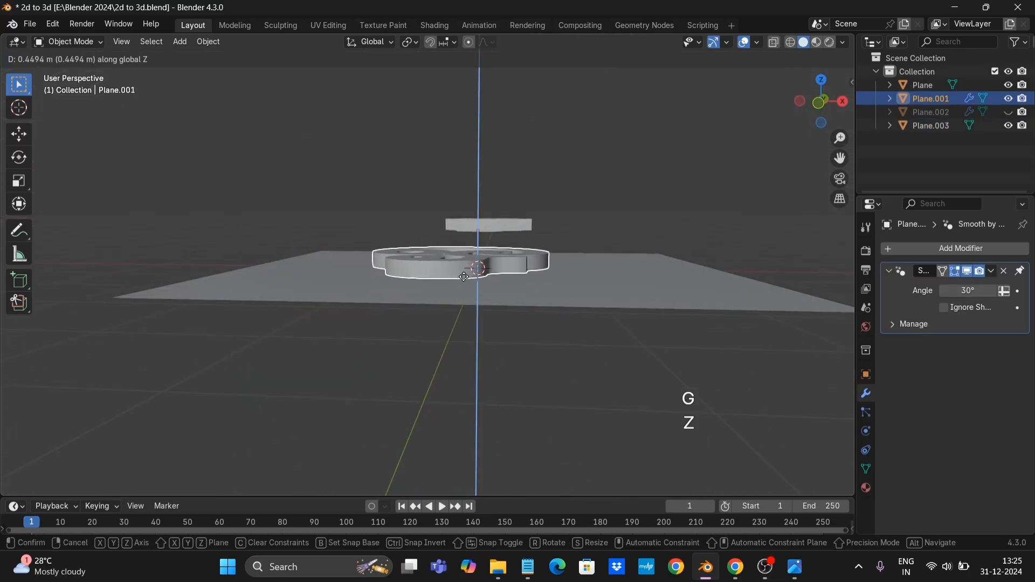
{"action": "left_click", "coordinate": [464, 277]}
Move the letter about 0.19 m along X across the base plane.
{"action": "middle_click_drag", "start_coordinate": [463, 277], "coordinate": [603, 357]}
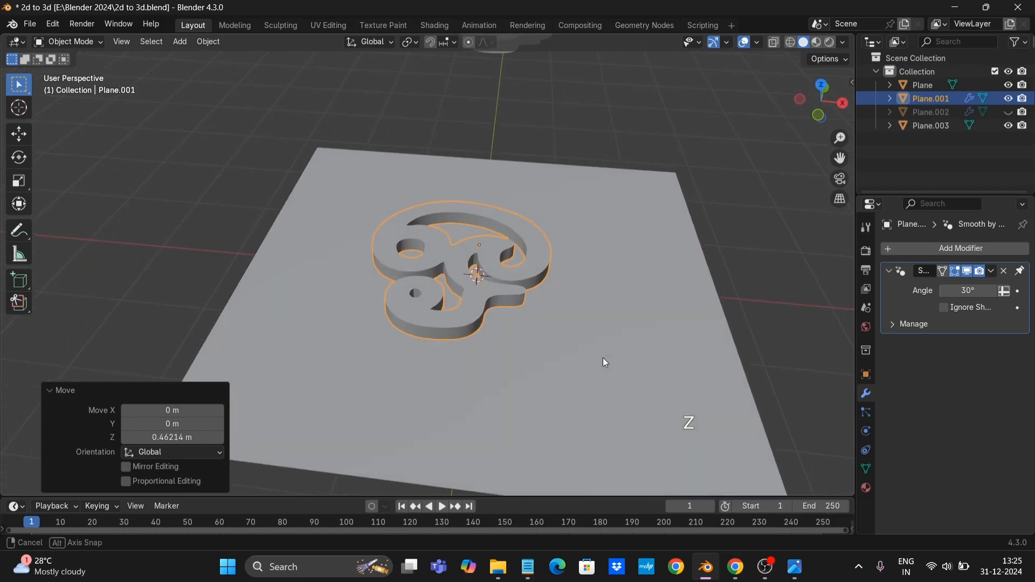
{"action": "key", "text": "g"}
{"action": "key", "text": "x"}
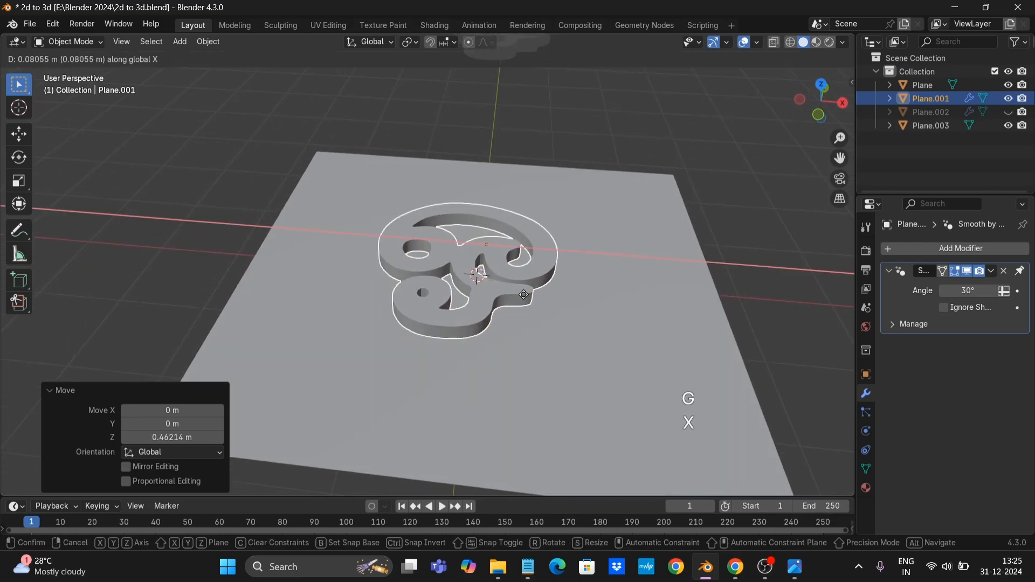
{"action": "left_click", "coordinate": [630, 335]}
{"action": "middle_click_drag", "start_coordinate": [630, 336], "coordinate": [629, 328]}
{"action": "scroll", "coordinate": [627, 325], "scroll_direction": "down", "scroll_amount": 1}
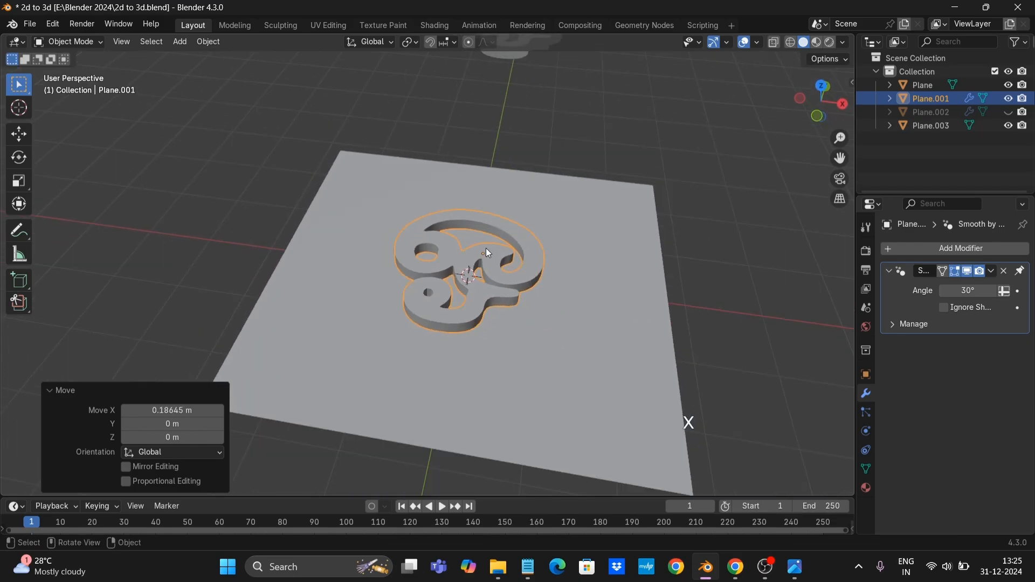
Switch the viewport to rendered shading and add an area light scaled by about 3.41.
{"action": "left_click", "coordinate": [829, 44]}
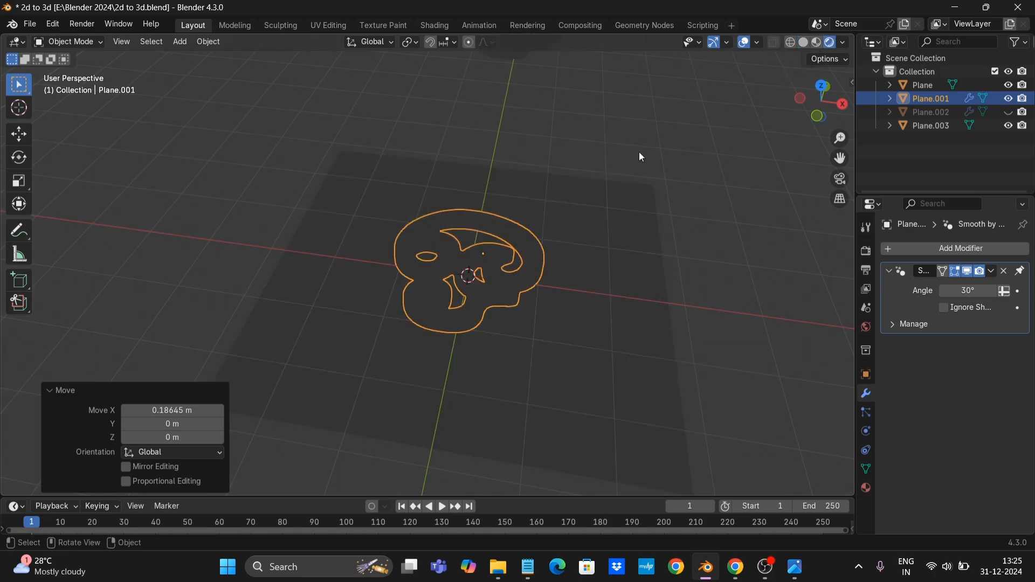
{"action": "key", "text": "shift+a"}
{"action": "mouse_move", "coordinate": [484, 370]}
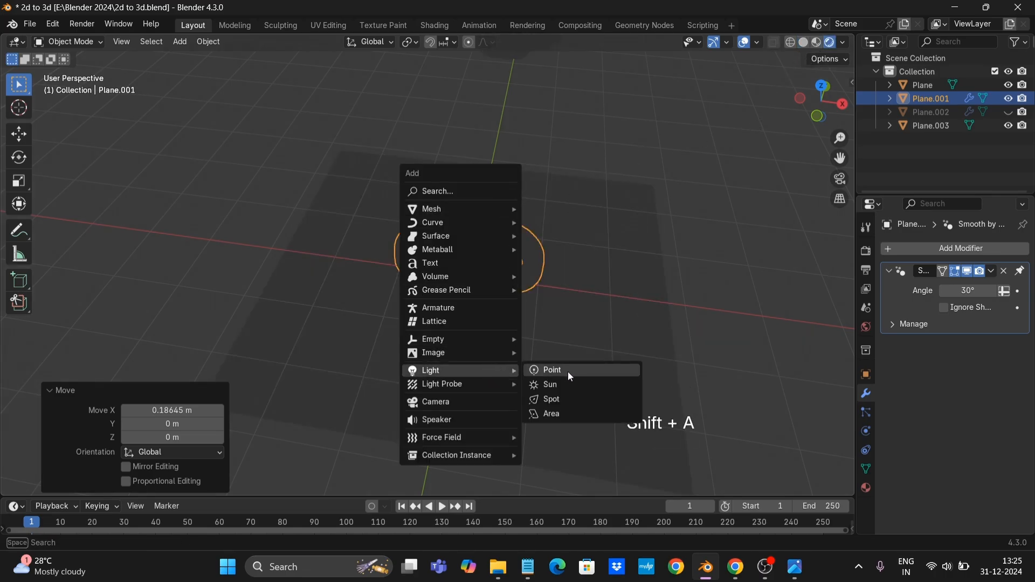
{"action": "left_click", "coordinate": [556, 417]}
{"action": "key", "text": "s"}
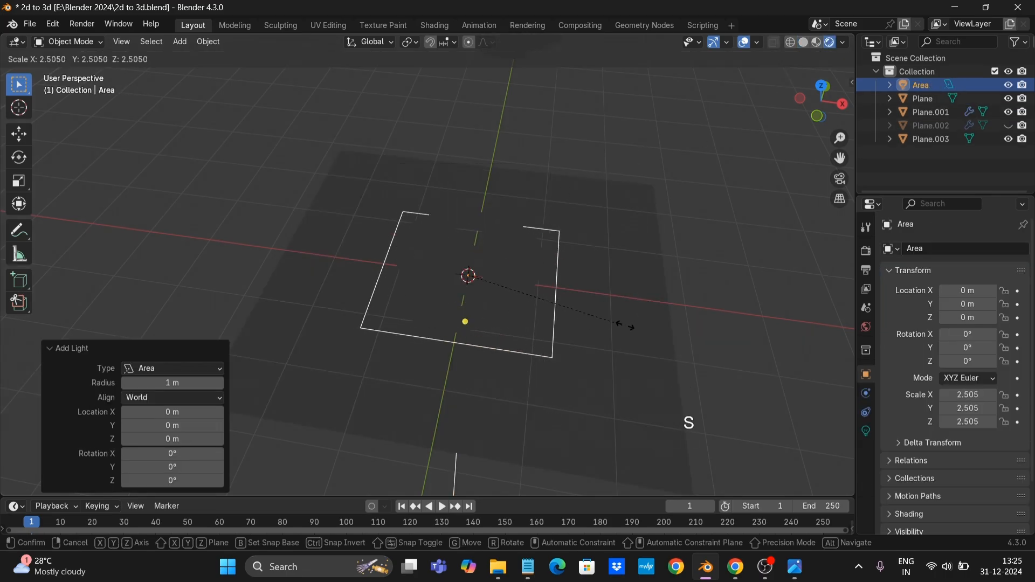
{"action": "left_click", "coordinate": [686, 318]}
Raise the area light about 1.71 m along Z above the letter.
{"action": "key", "text": "g"}
{"action": "key", "text": "z"}
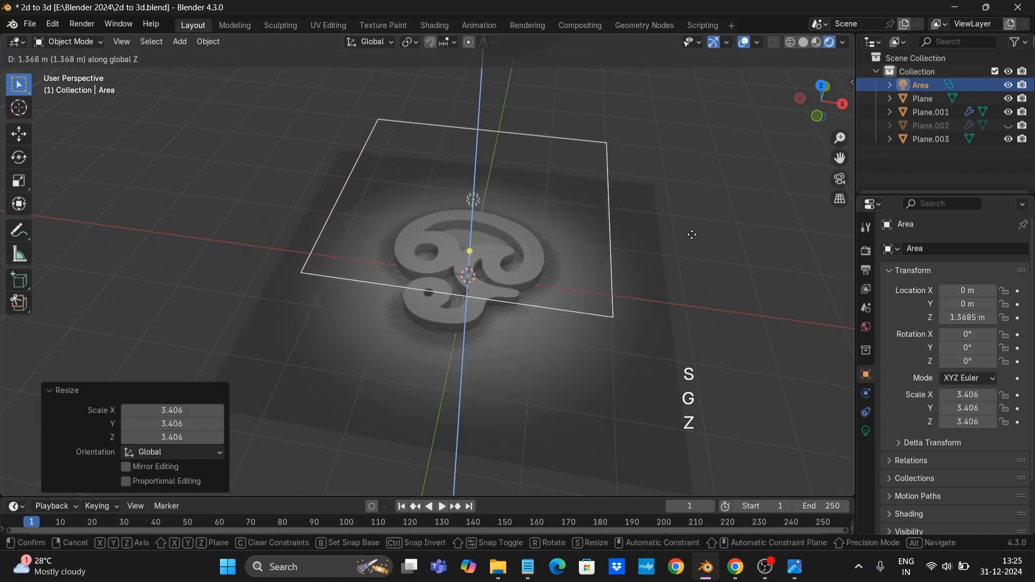
{"action": "left_click", "coordinate": [688, 218]}
Increase the area light's power to about 39 W.
{"action": "left_click", "coordinate": [867, 431]}
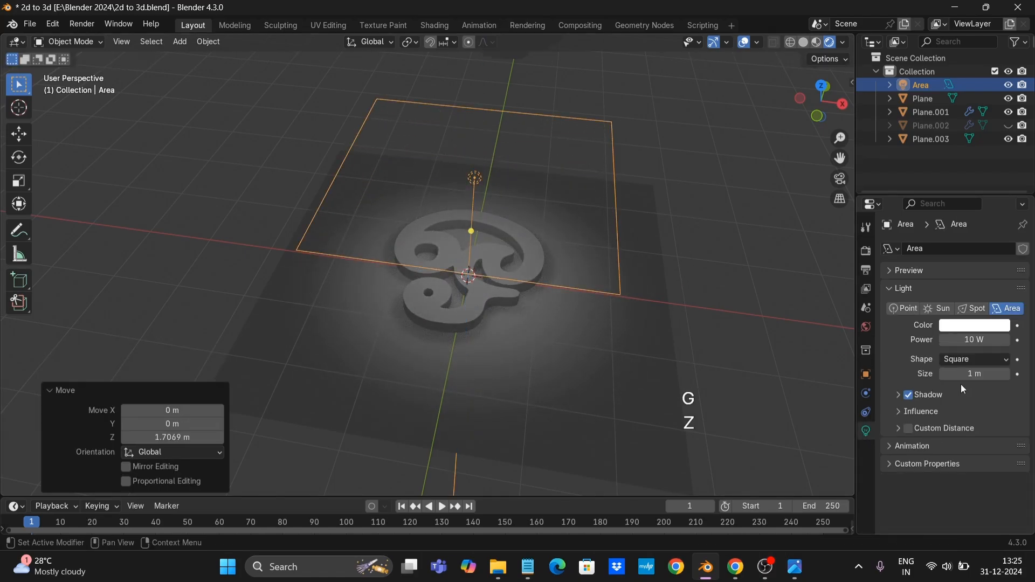
{"action": "right_click", "coordinate": [475, 169]}
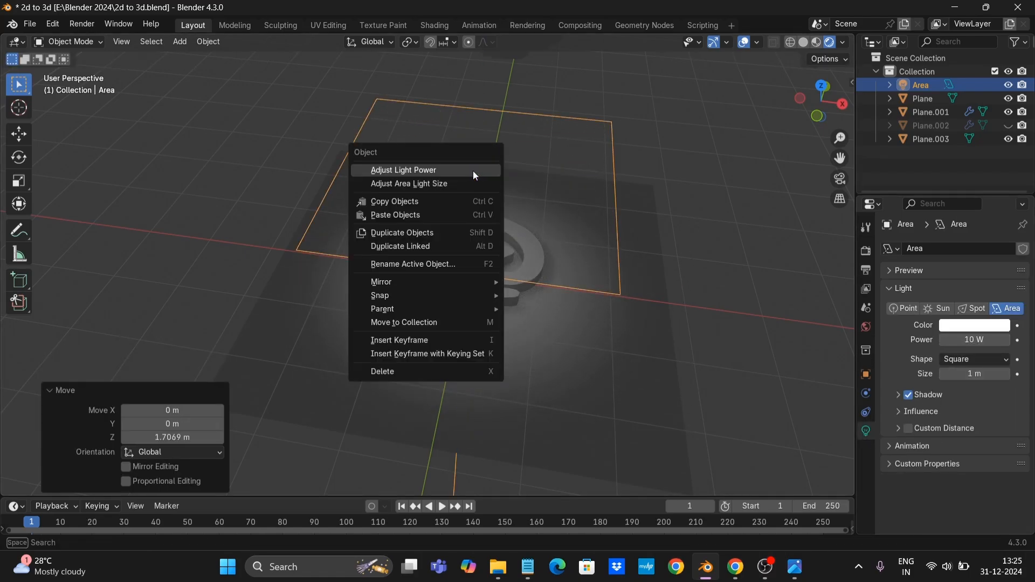
{"action": "left_click", "coordinate": [473, 170]}
{"action": "left_click", "coordinate": [489, 175]}
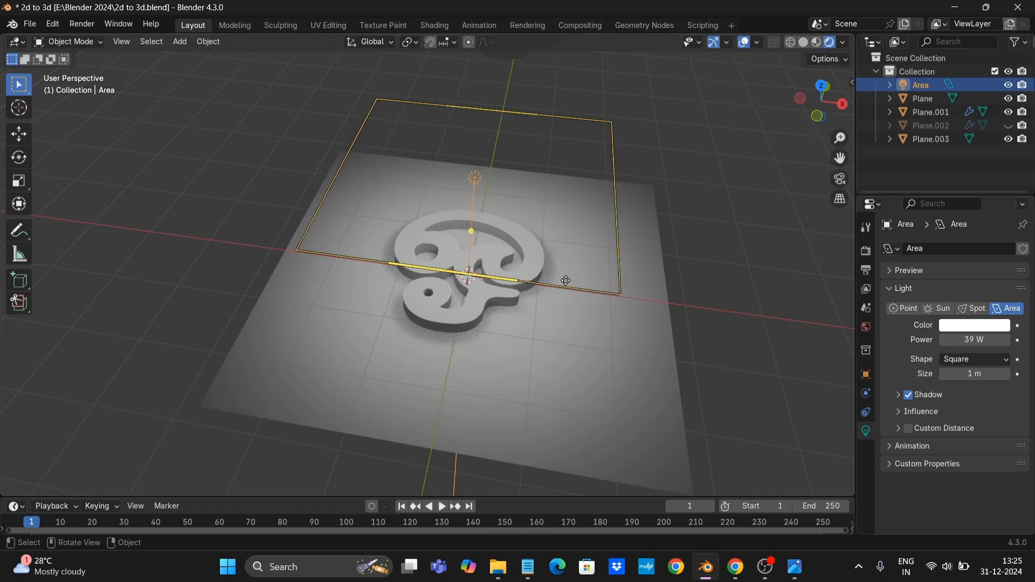
Give the base plane a new material with a red base color, about #E74A56.
{"action": "scroll", "coordinate": [516, 322], "scroll_direction": "up", "scroll_amount": 3}
{"action": "left_click", "coordinate": [632, 388]}
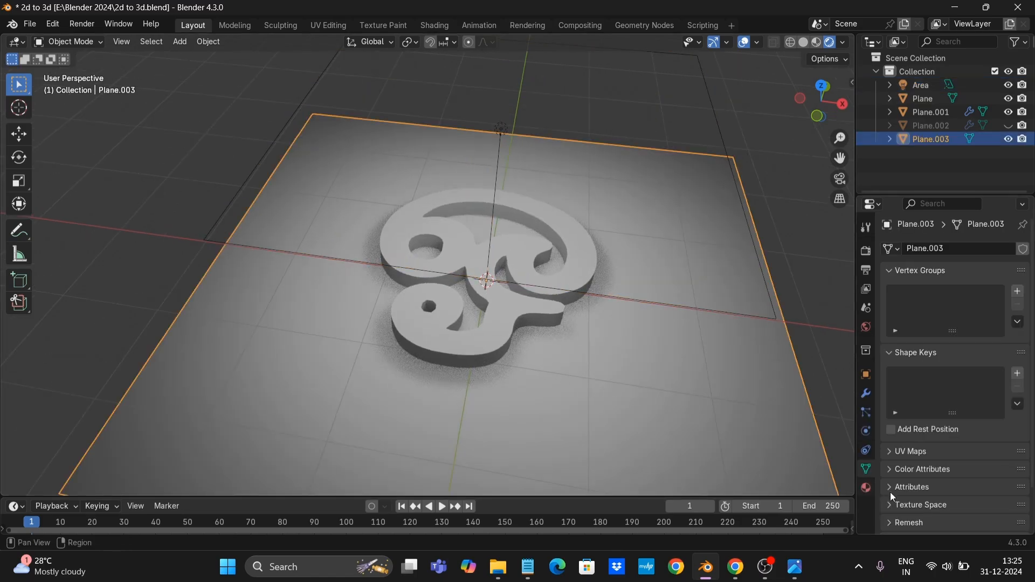
{"action": "left_click", "coordinate": [866, 488]}
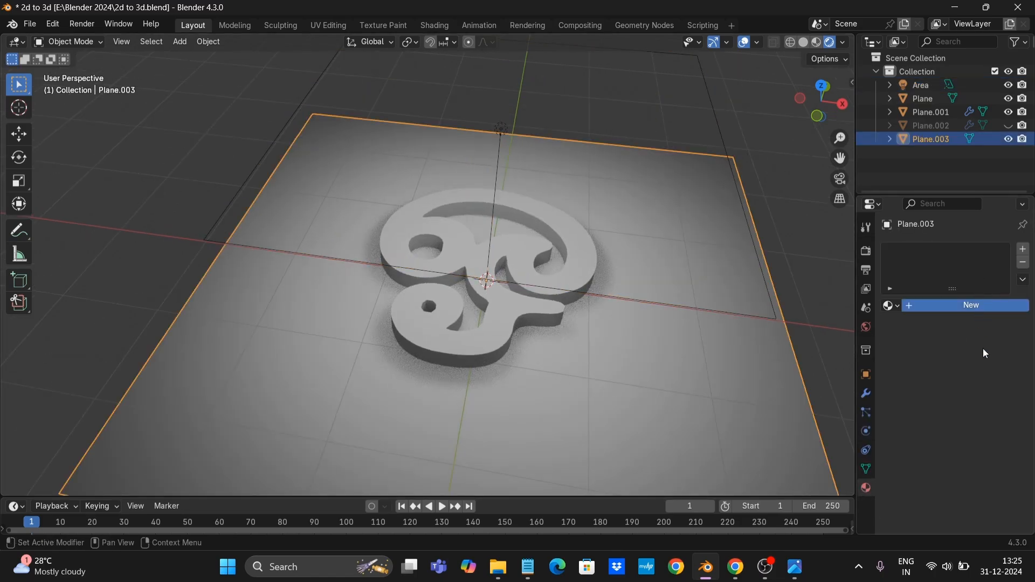
{"action": "left_click", "coordinate": [984, 306]}
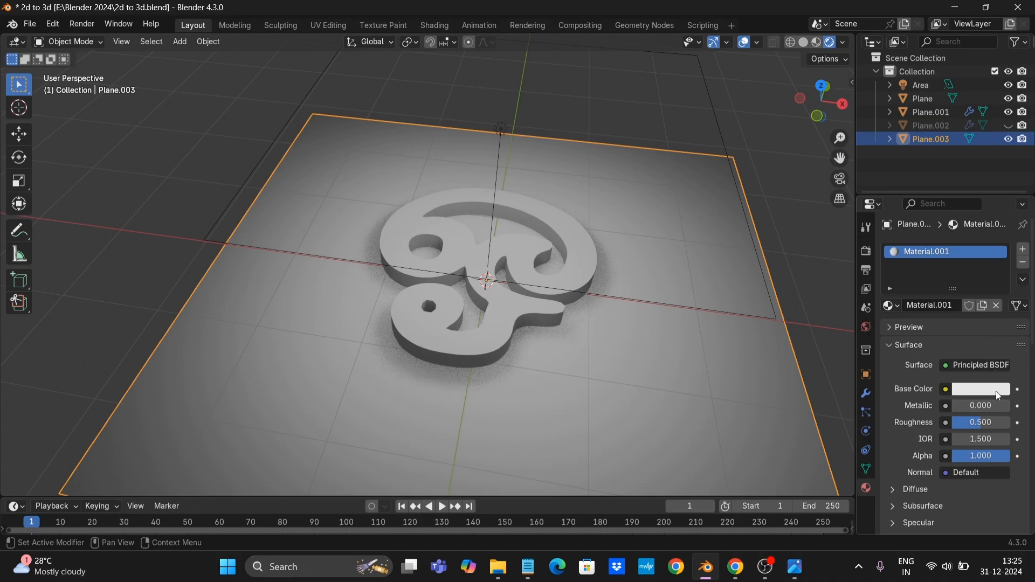
{"action": "left_click", "coordinate": [996, 391]}
{"action": "left_click", "coordinate": [940, 258]}
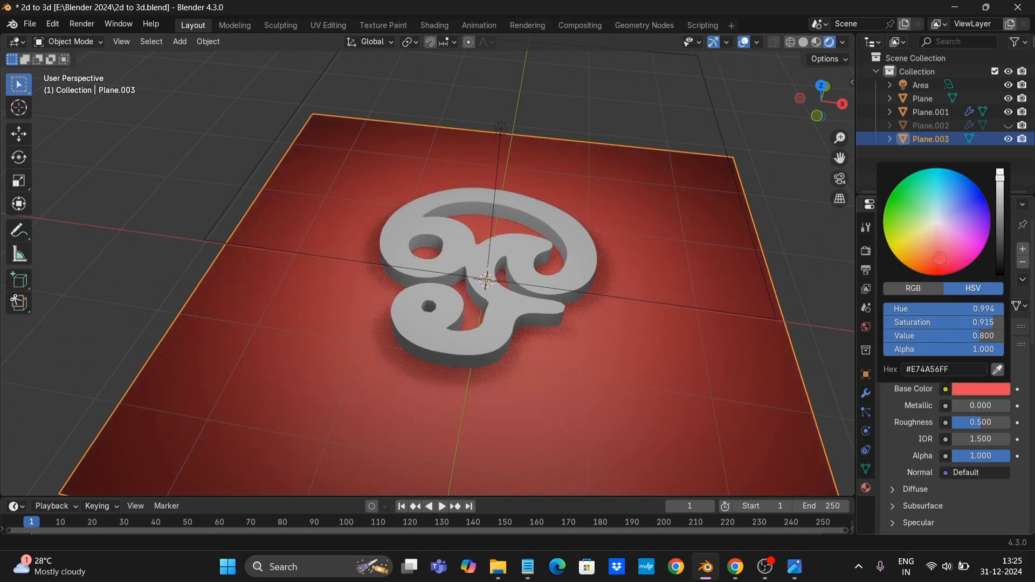
Give the letter a new material with a purple base color, metallic about 0.477 and roughness about 0.656.
{"action": "left_click", "coordinate": [585, 270]}
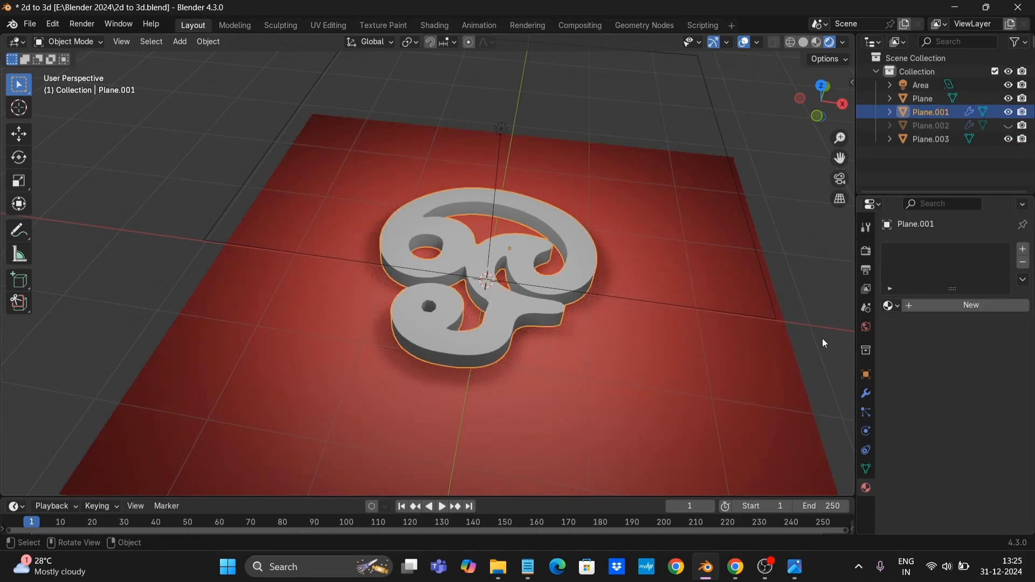
{"action": "left_click", "coordinate": [989, 304]}
{"action": "left_click", "coordinate": [992, 394]}
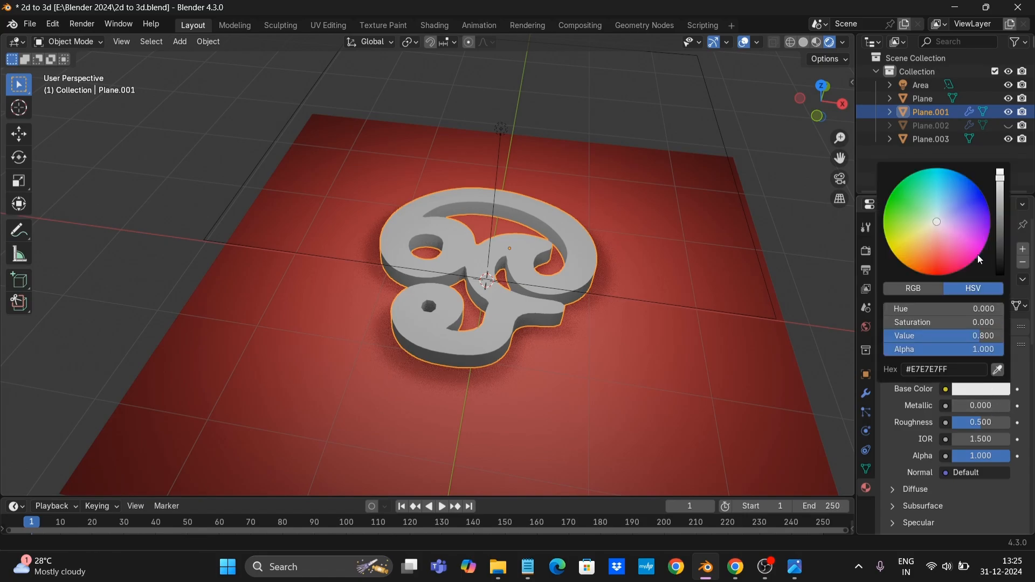
{"action": "left_click", "coordinate": [961, 221]}
{"action": "left_click_drag", "start_coordinate": [967, 222], "coordinate": [969, 218]}
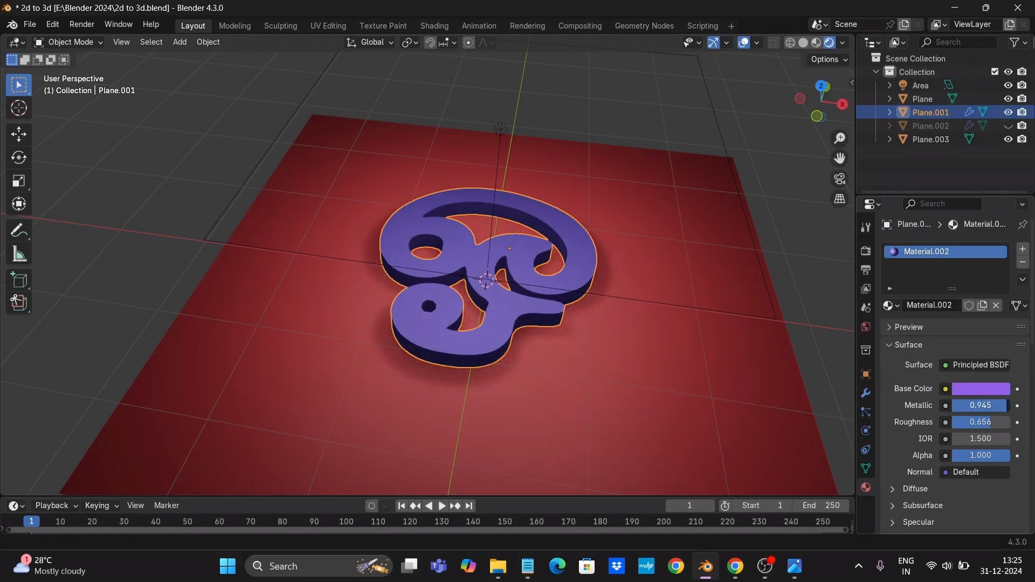
{"action": "left_click_drag", "start_coordinate": [1008, 405], "coordinate": [991, 405]}
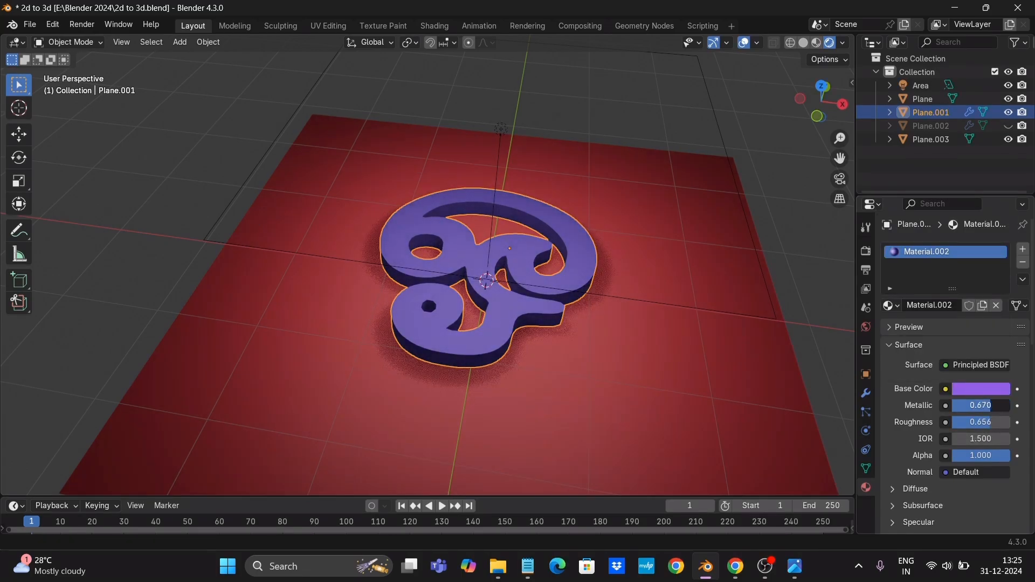
Hide the viewport overlays and show the colored letter on its base plane straight from the top.
{"action": "middle_click_drag", "start_coordinate": [624, 325], "coordinate": [672, 287]}
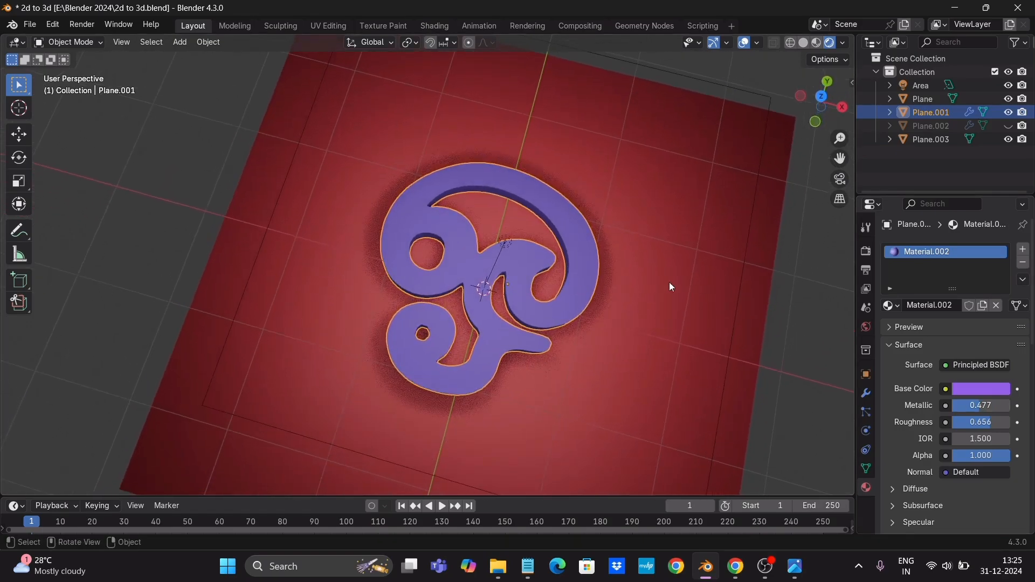
{"action": "left_click", "coordinate": [744, 43]}
{"action": "left_click_drag", "start_coordinate": [840, 158], "coordinate": [804, 145]}
{"action": "scroll", "coordinate": [747, 321], "scroll_direction": "down", "scroll_amount": 1}
{"action": "middle_click_drag", "start_coordinate": [742, 322], "coordinate": [777, 347]}
{"action": "key", "text": "KP_7"}
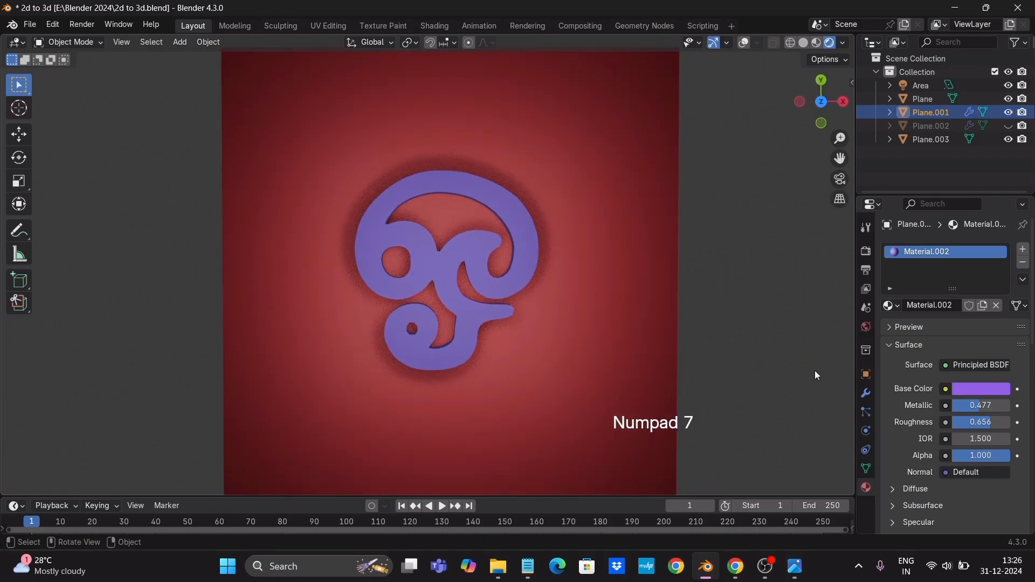